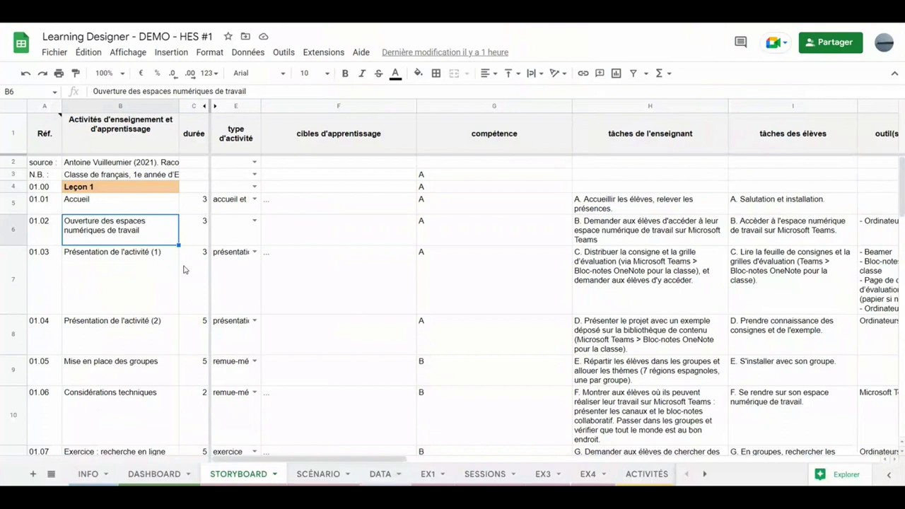
Examine the Réf., Activités d'enseignement et d'apprentissage and durée columns of the STORYBOARD sheet, including the note on reference order.
mouse_move(44, 127)
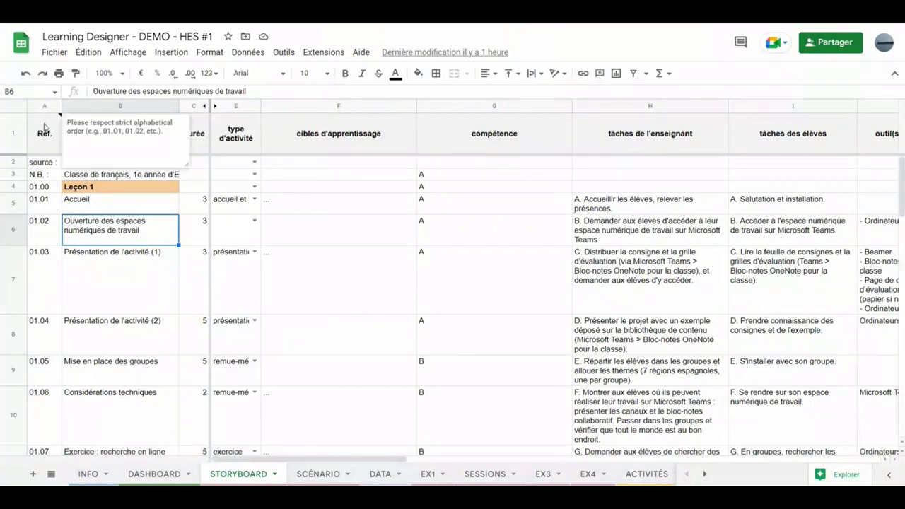
left_click(44, 106)
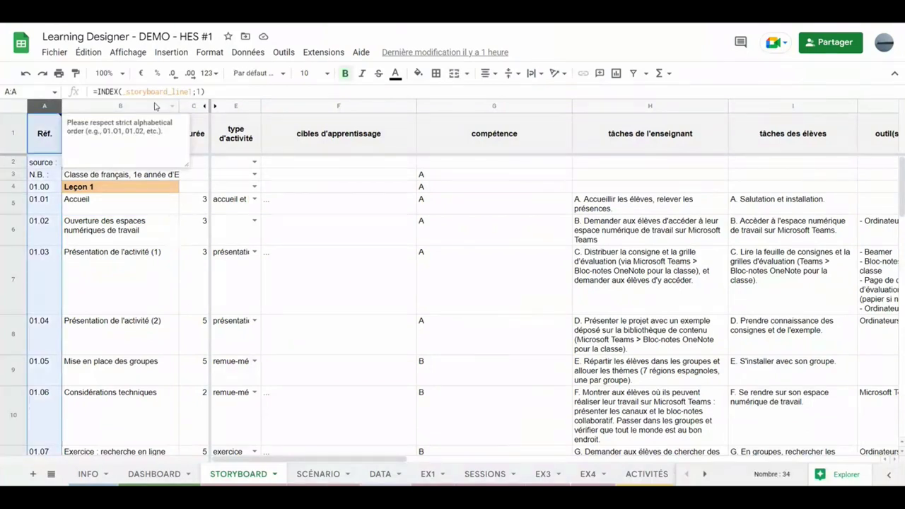
left_click(92, 106)
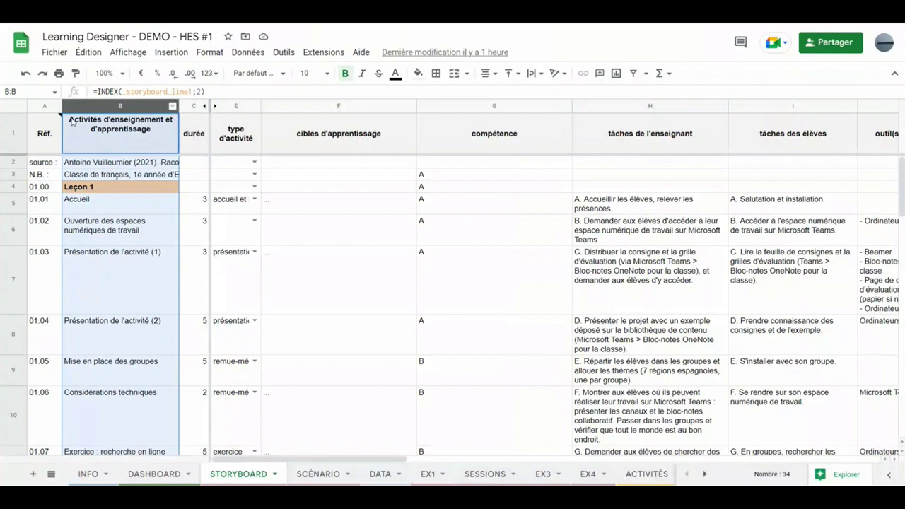
left_click(183, 106)
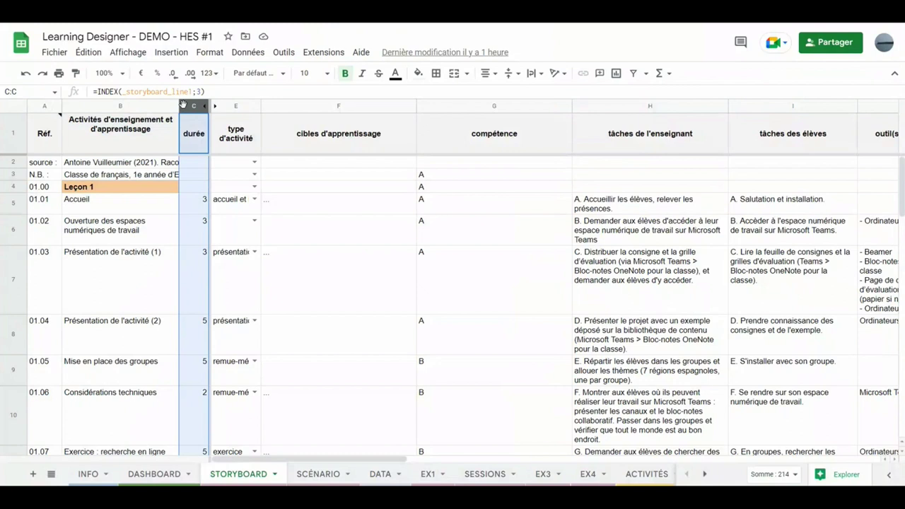
left_click(31, 105)
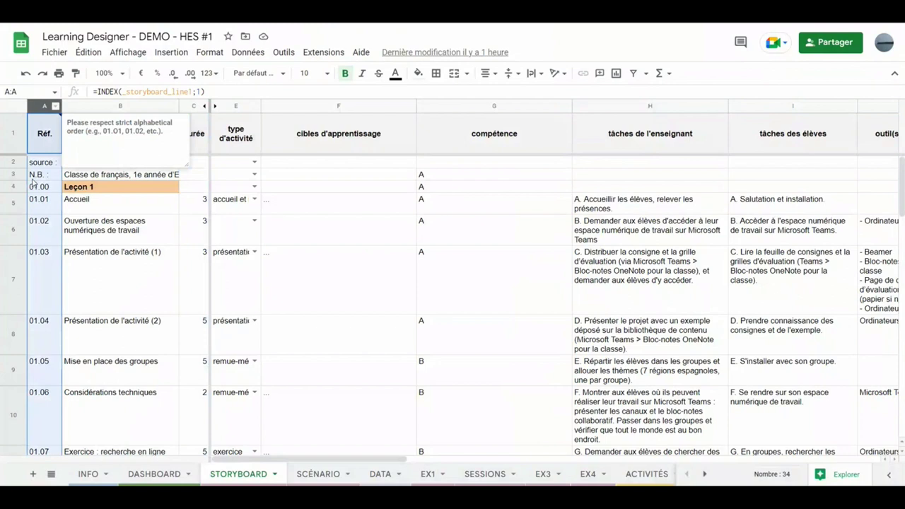
left_click(48, 288)
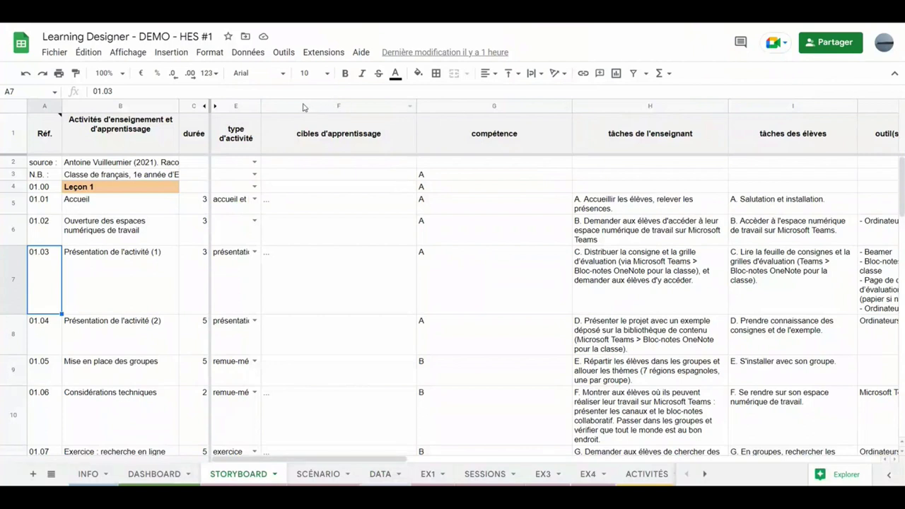
Hide columns F to J, from cibles d'apprentissage and compétence through the teacher tasks, student tasks and tools columns.
left_click_drag(303, 107, 470, 108)
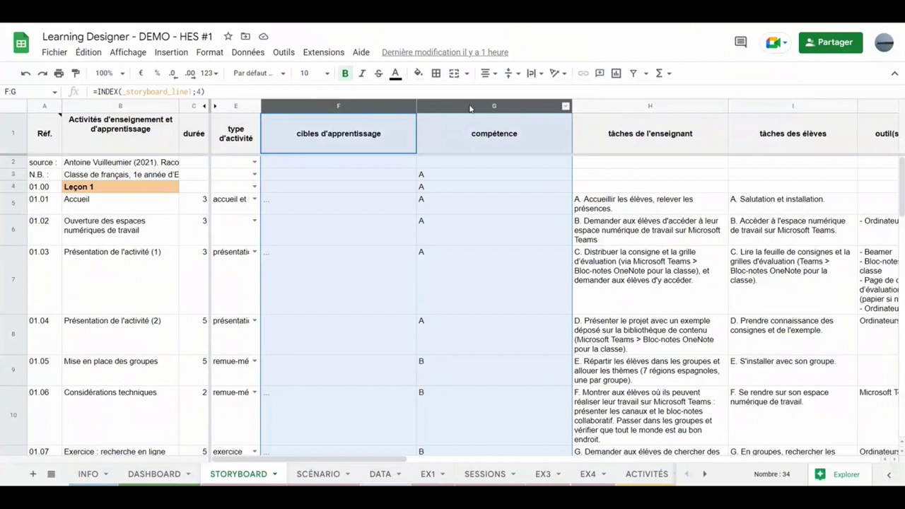
right_click(470, 108)
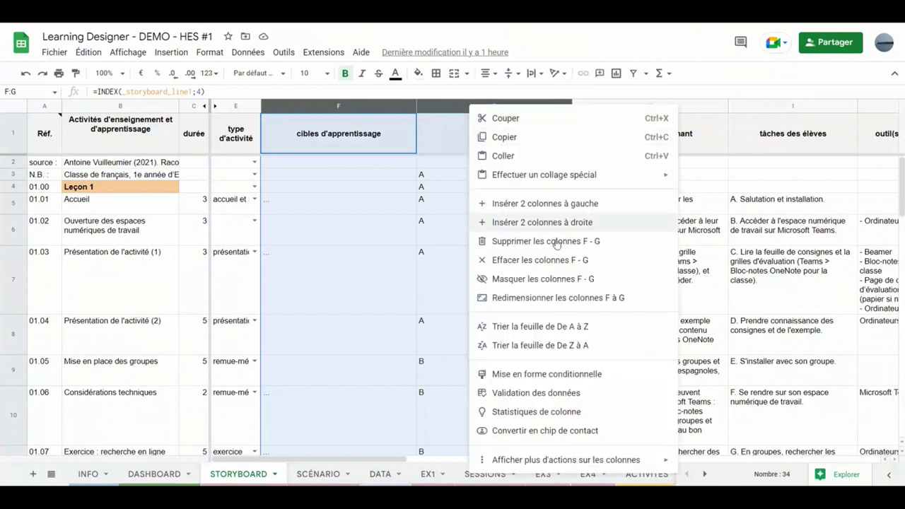
left_click(558, 279)
left_click_drag(339, 106, 606, 106)
right_click(574, 106)
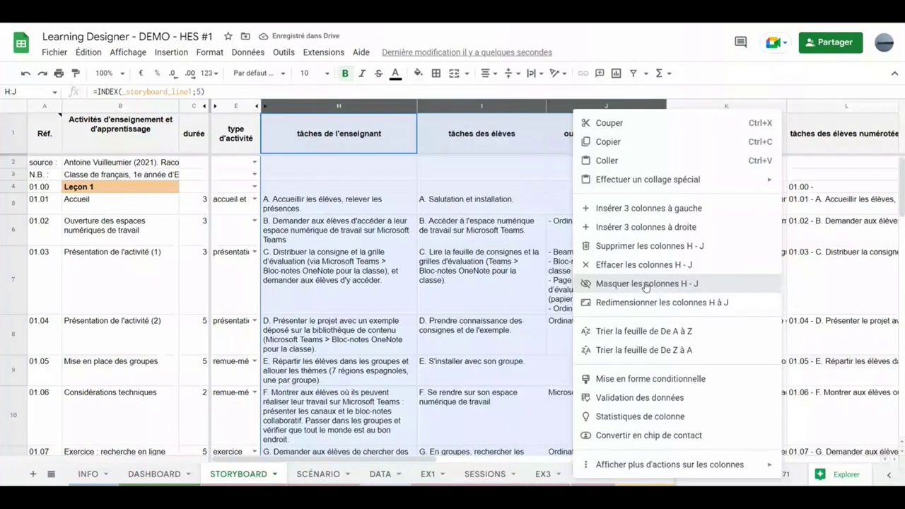
left_click(645, 284)
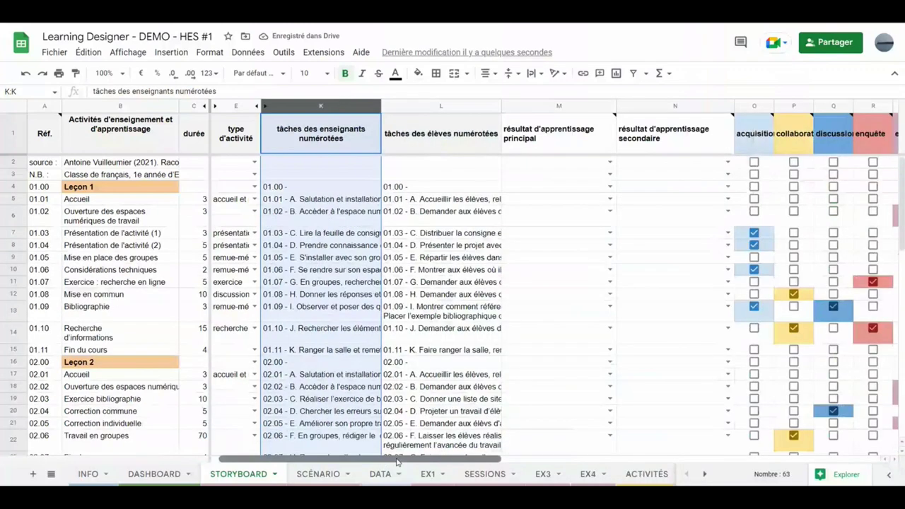
Examine the choices offered for qui est en activité, groupement and cadre in the 01.01 row, and the corresponding lists on the DATA sheet.
left_click_drag(397, 461, 683, 458)
left_click(263, 137)
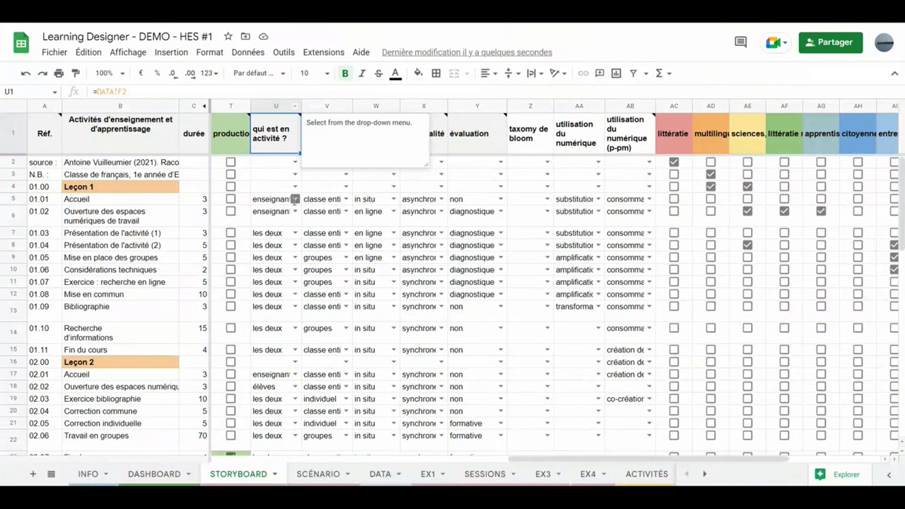
left_click(294, 200)
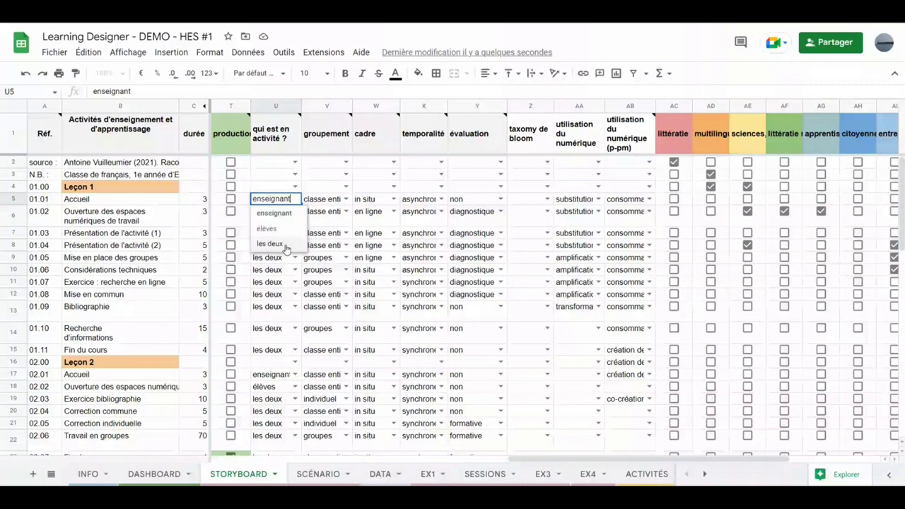
left_click(326, 139)
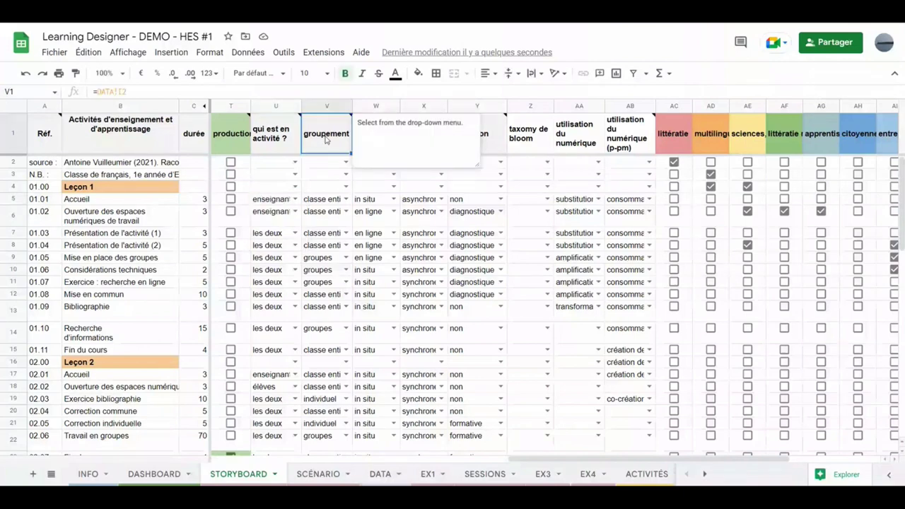
left_click(347, 199)
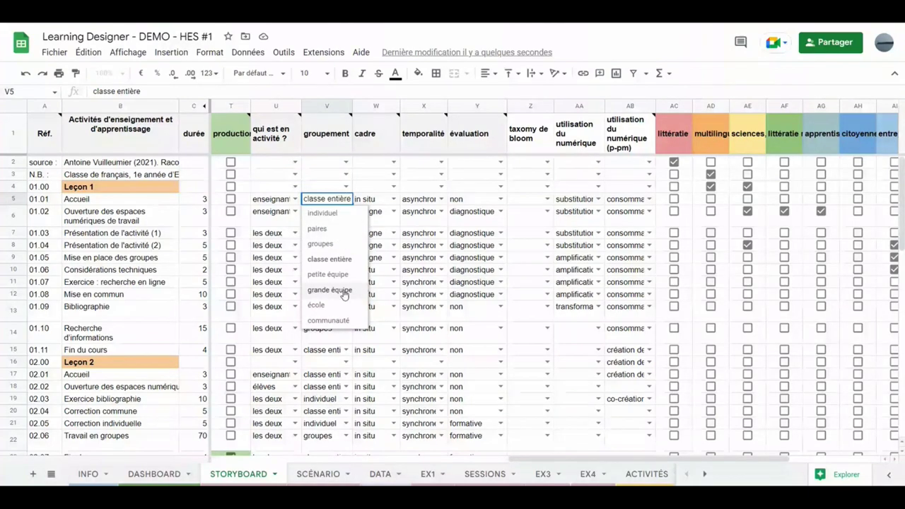
left_click(346, 146)
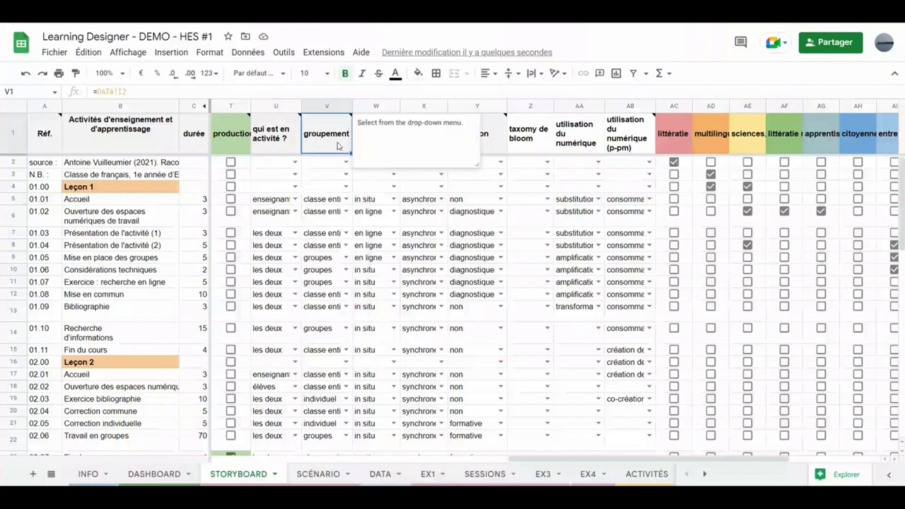
left_click(491, 146)
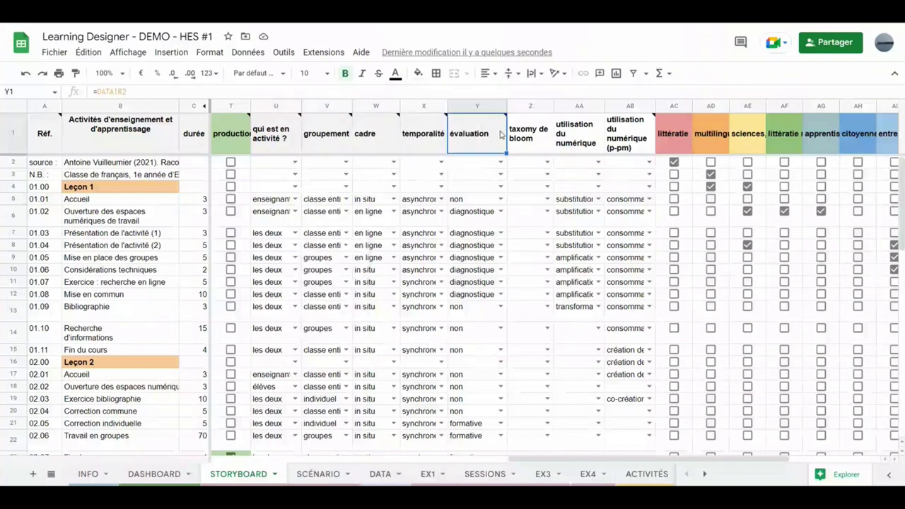
left_click(366, 138)
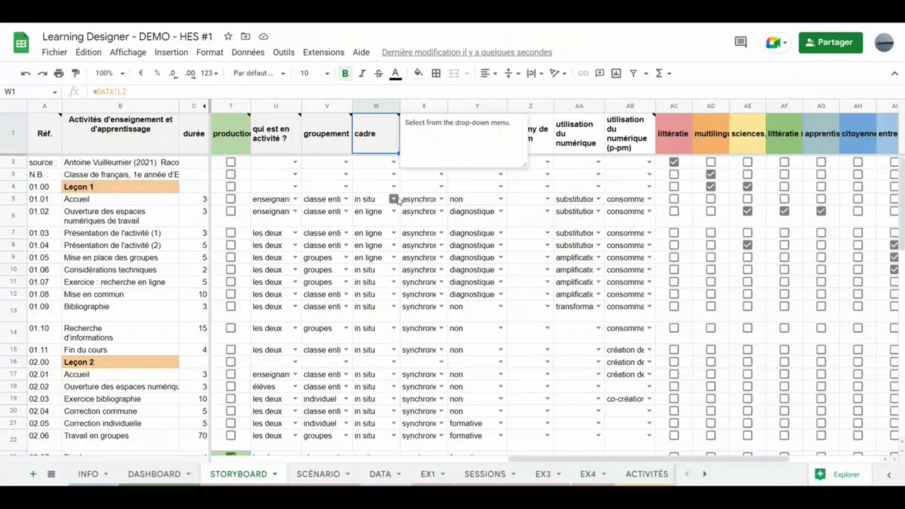
left_click(394, 201)
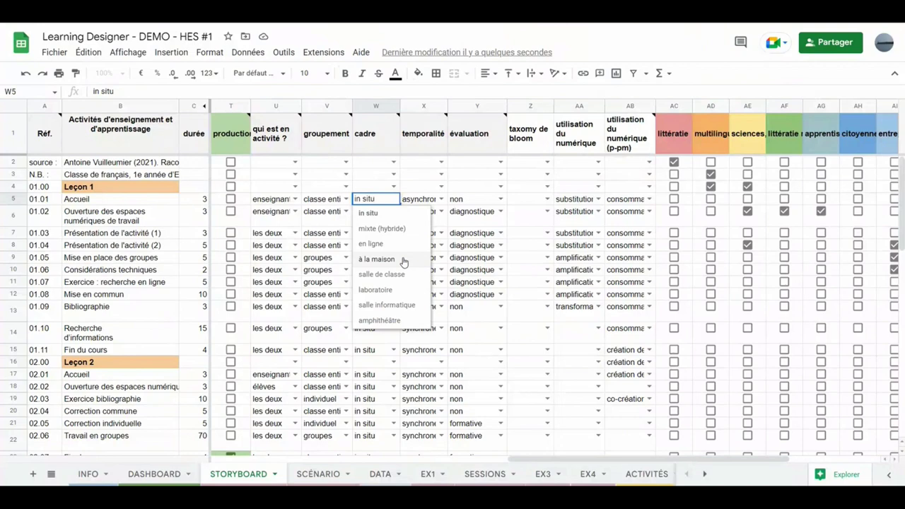
left_click(379, 475)
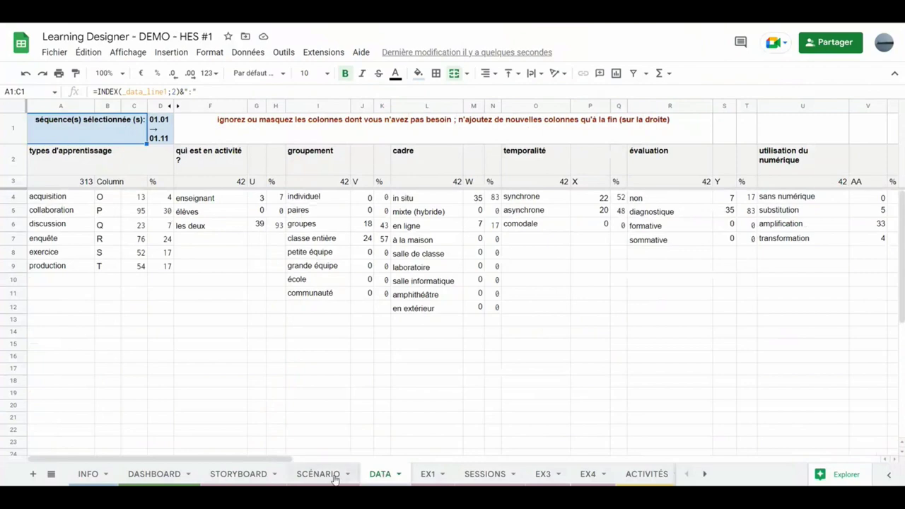
left_click(239, 474)
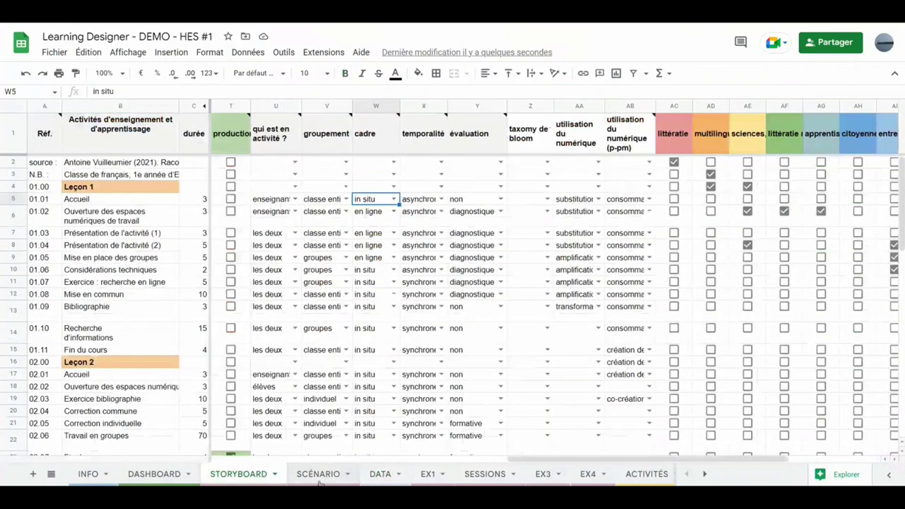
Review the storyboard's temporalité, learning-type, groupement and cadre columns, including the header notes for acquisition and cadre.
left_click(424, 204)
left_click_drag(545, 458, 571, 458)
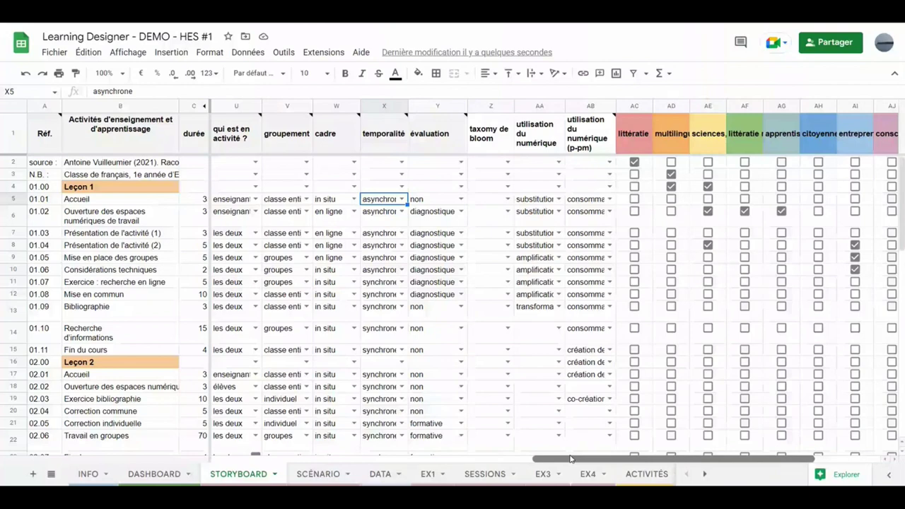
left_click_drag(571, 458, 449, 458)
mouse_move(465, 113)
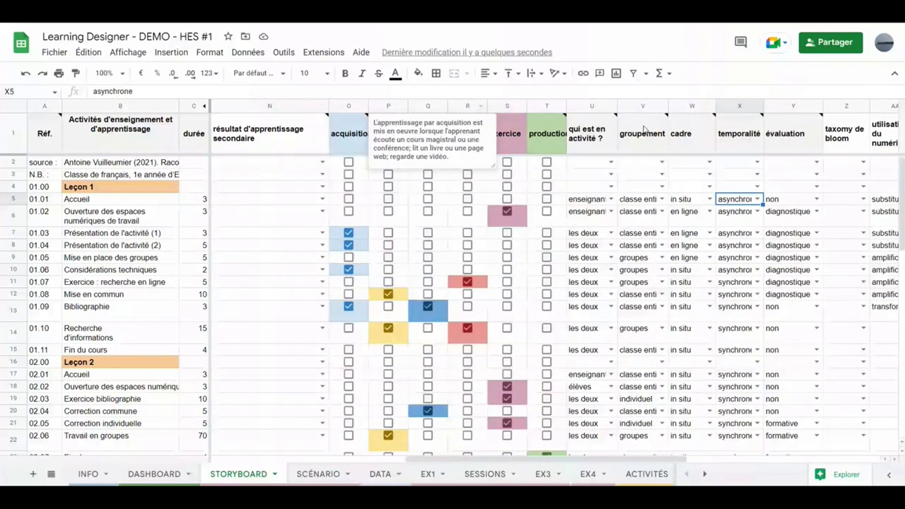
left_click(643, 145)
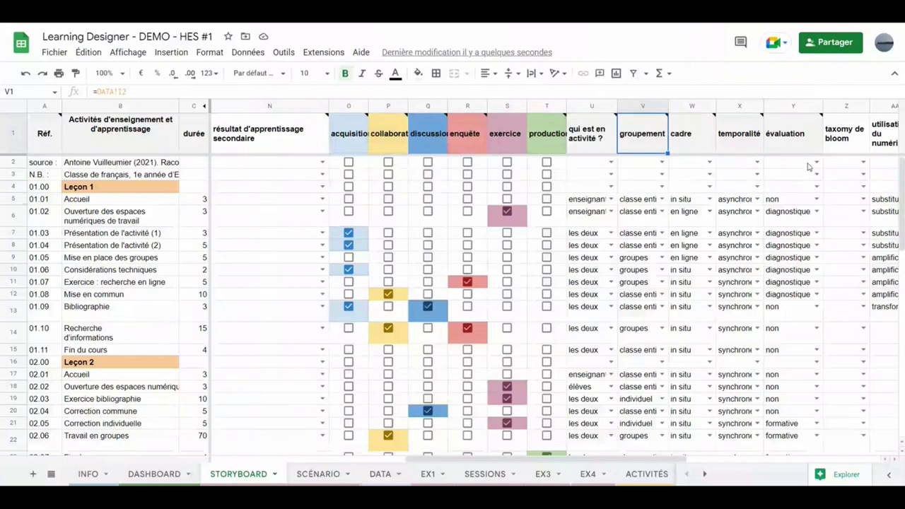
mouse_move(691, 131)
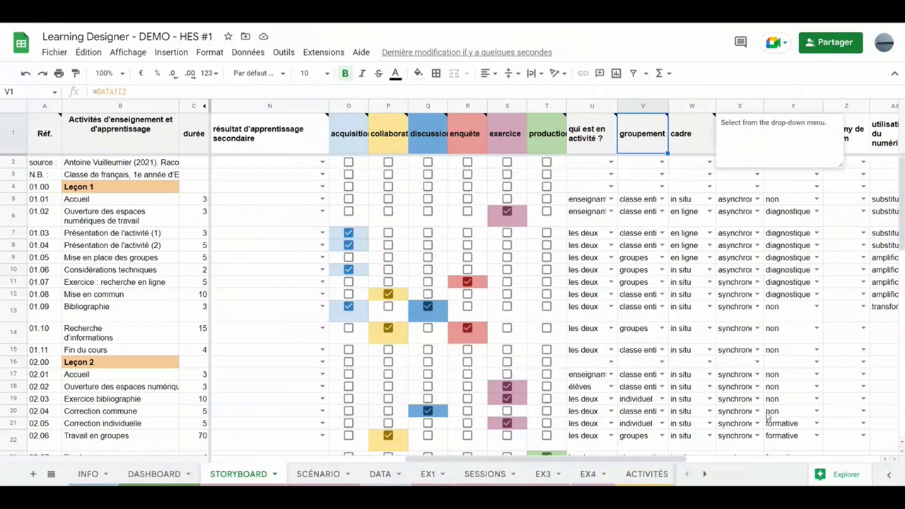
left_click_drag(640, 463, 714, 463)
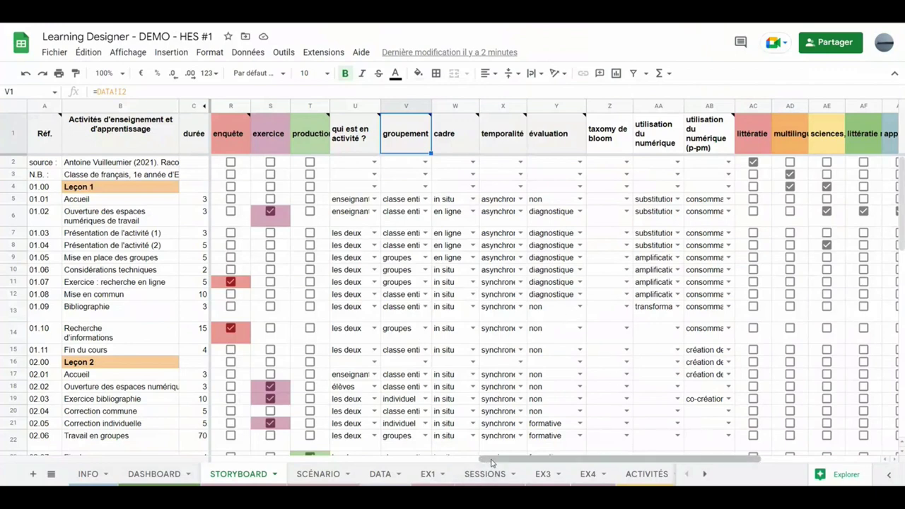
left_click_drag(491, 459, 219, 465)
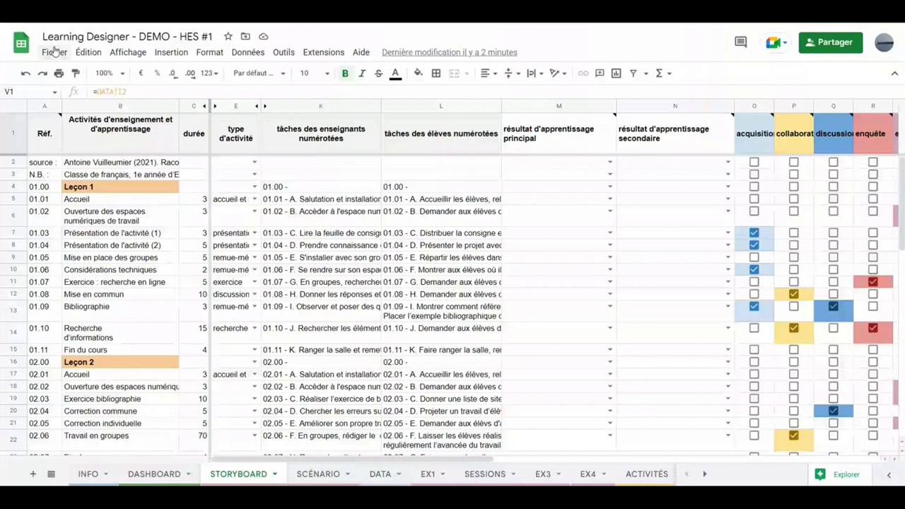
Choose the STORYBOARD sheet as comma-separated values (.csv) for publishing to the web, and copy its published link.
left_click(54, 51)
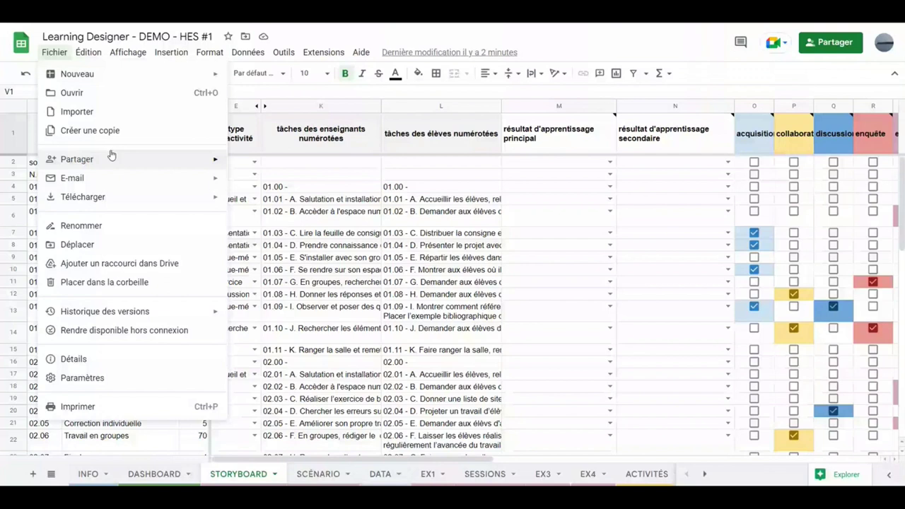
mouse_move(91, 161)
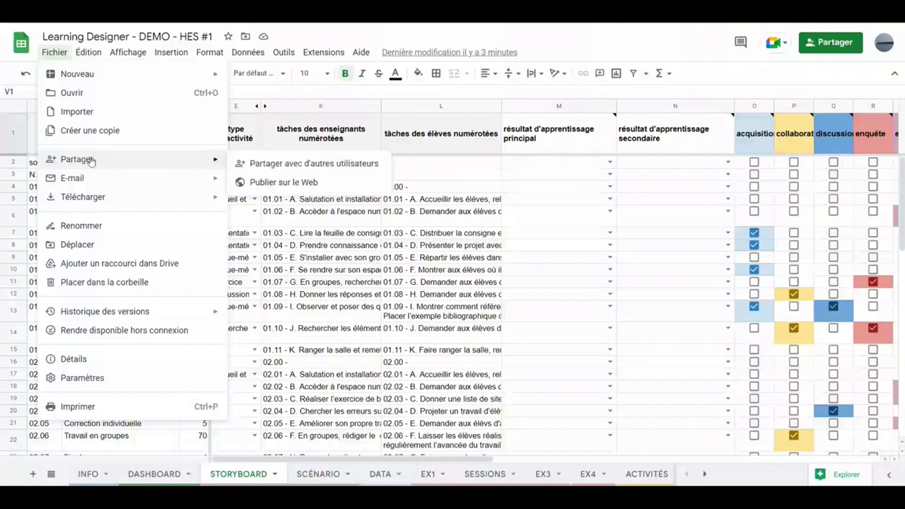
left_click(290, 183)
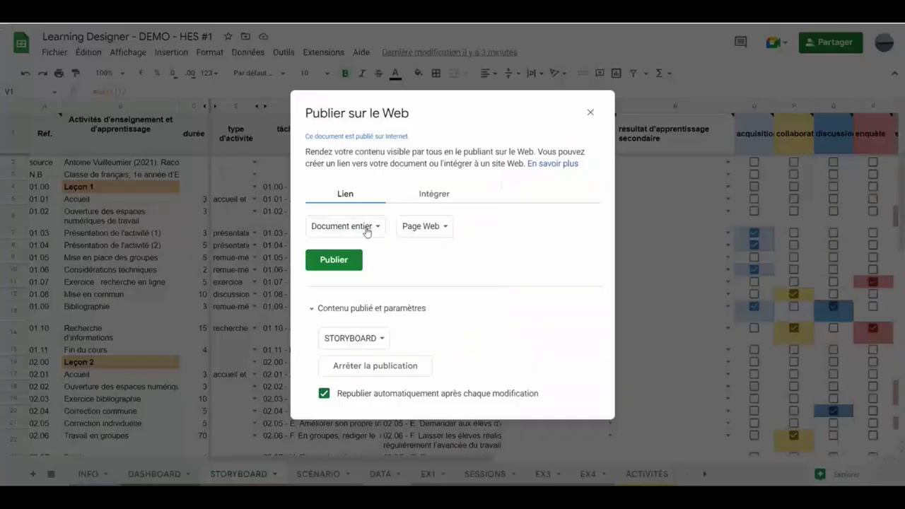
left_click(366, 233)
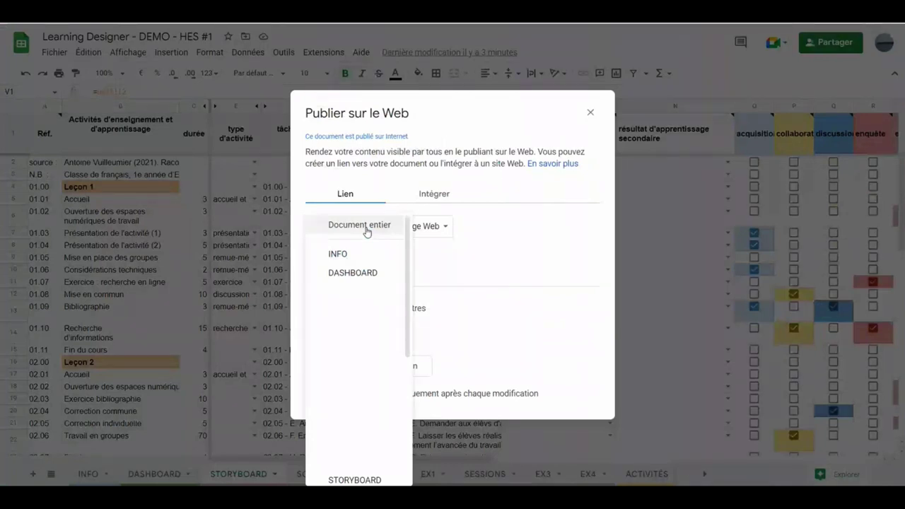
scroll(361, 247, "down", 5)
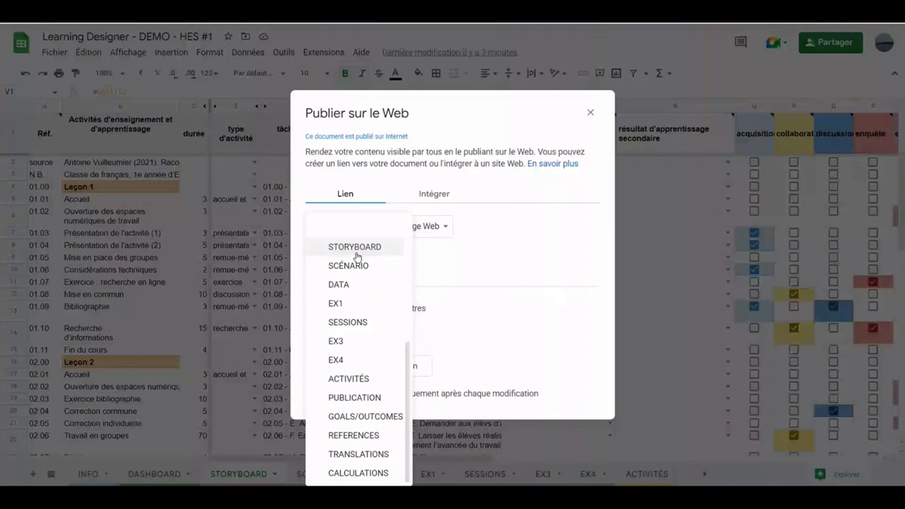
left_click(354, 247)
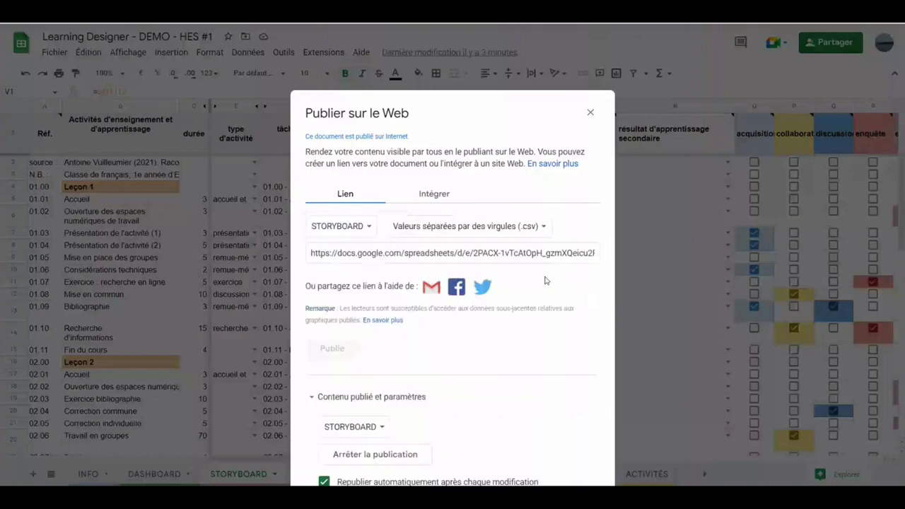
right_click(484, 256)
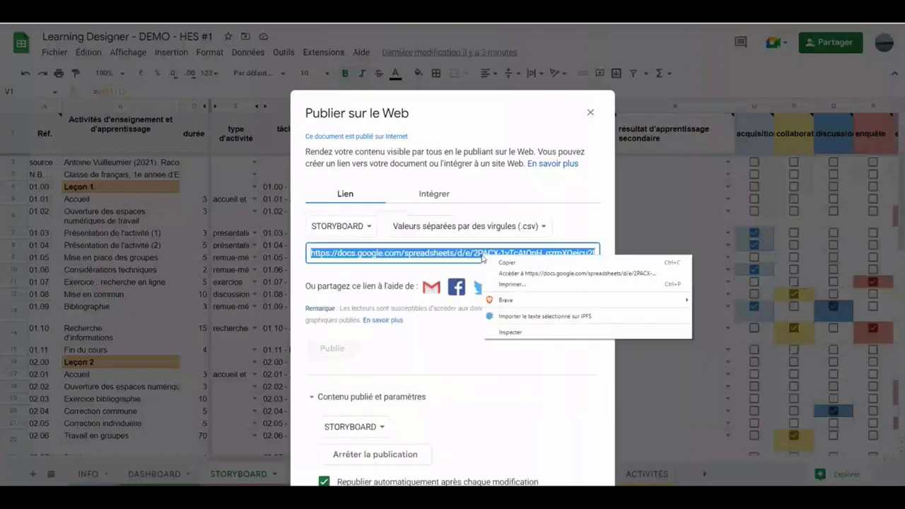
left_click(506, 262)
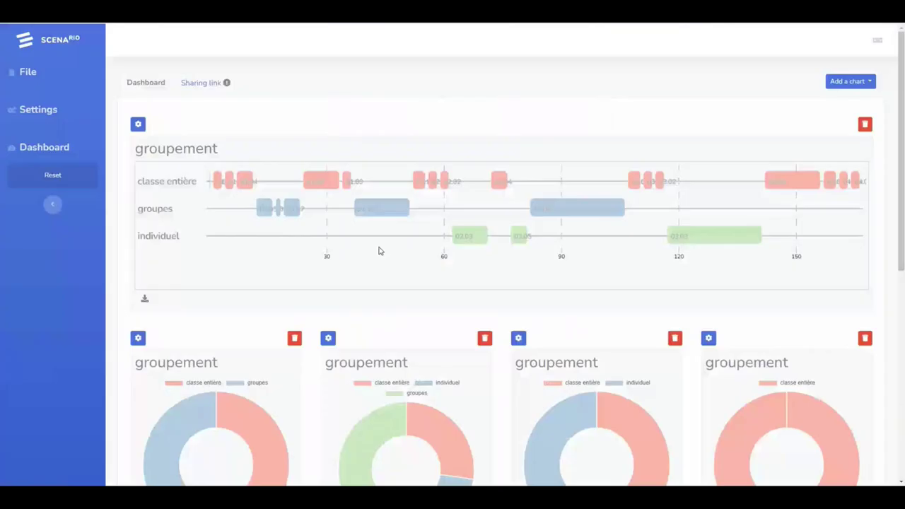
Switch to SCENARIO and submit the published CSV link as the file URL, with line 1 as the column headers.
left_click(241, 125)
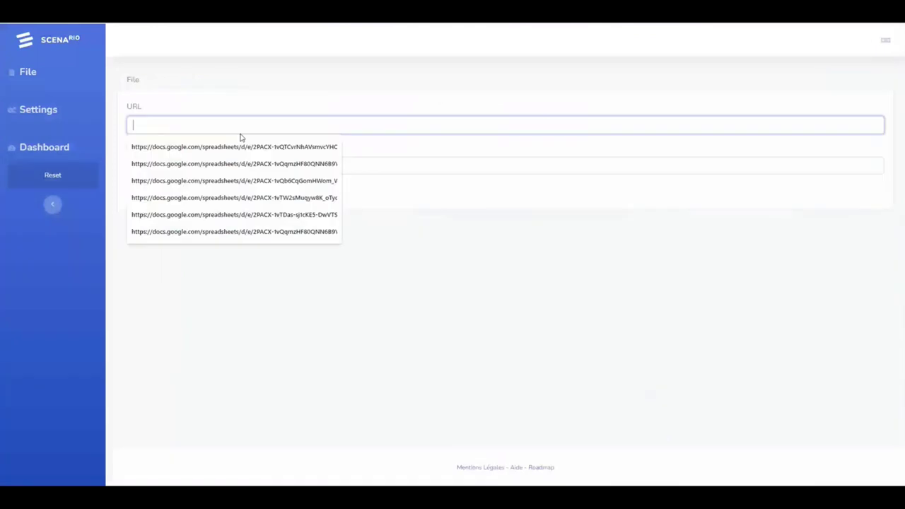
left_click(180, 122)
right_click(180, 121)
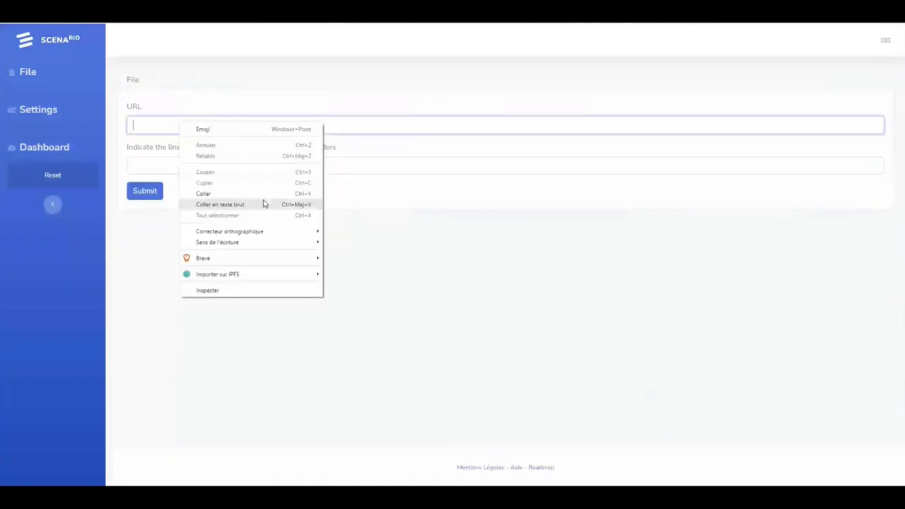
left_click(220, 205)
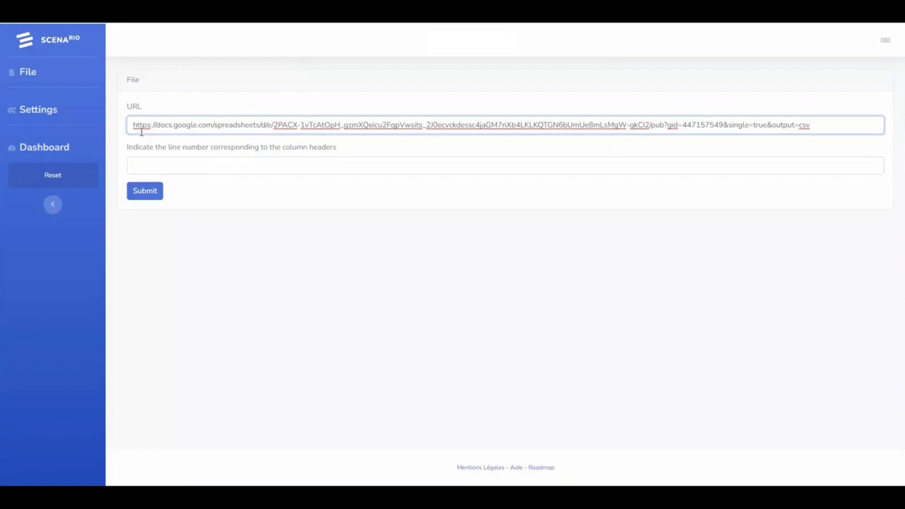
left_click(138, 165)
type("1")
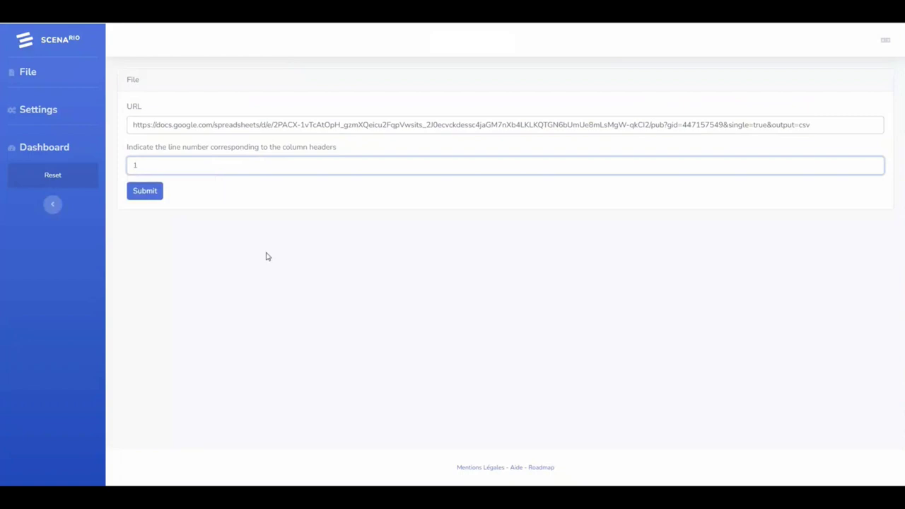
left_click(282, 272)
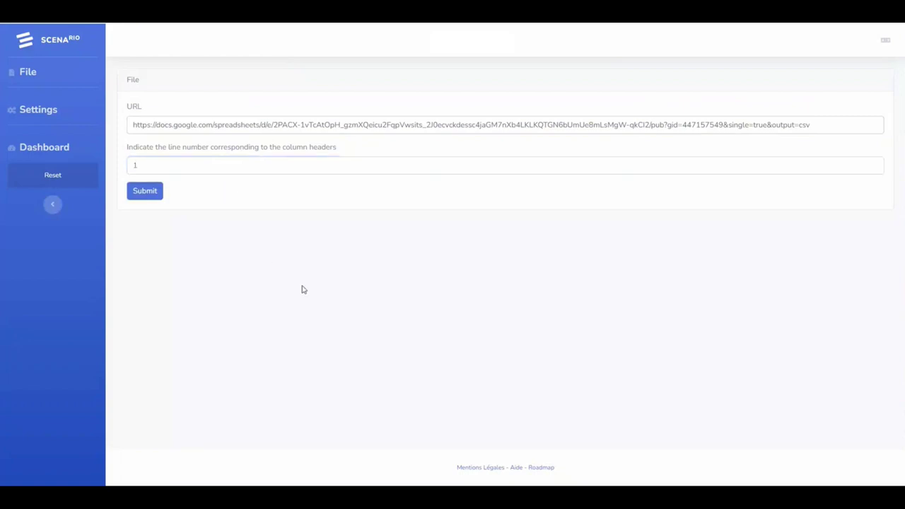
left_click(139, 196)
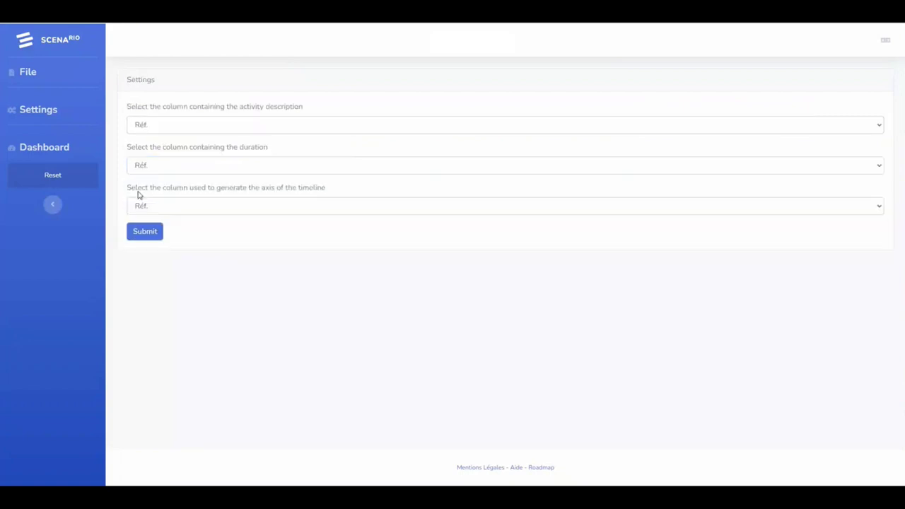
Set the activity description column to Activités d'enseignement et d'apprentissage and the duration column to durée.
left_click(163, 128)
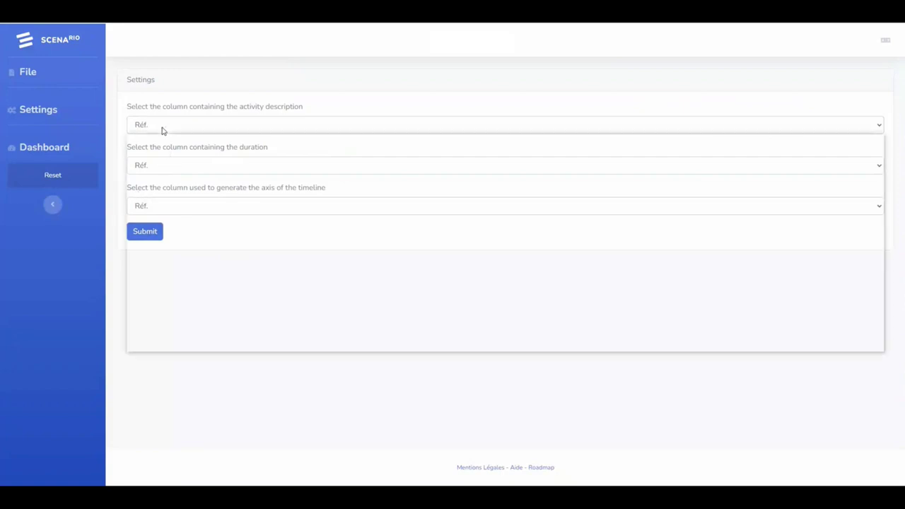
left_click(208, 152)
left_click(208, 162)
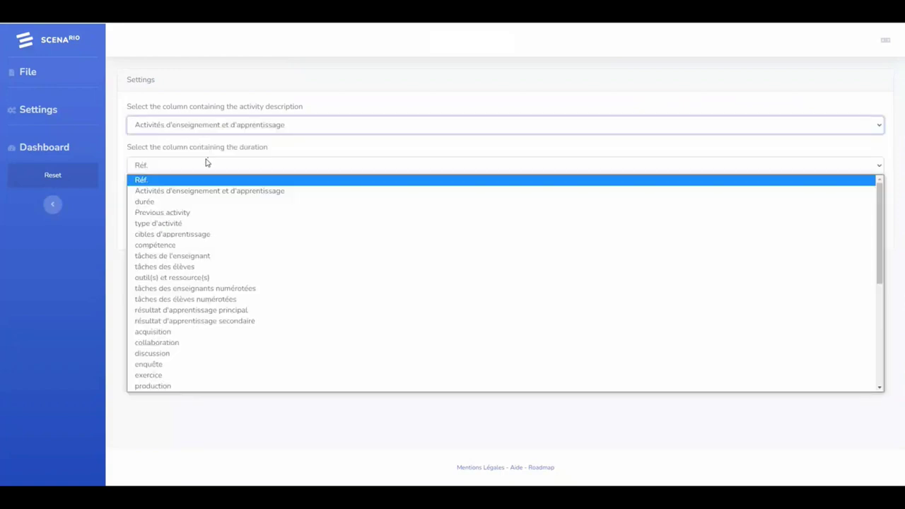
left_click(205, 202)
Use groupement as the timeline axis column, and generate the dashboard timeline with the sidebar collapsed.
left_click(190, 204)
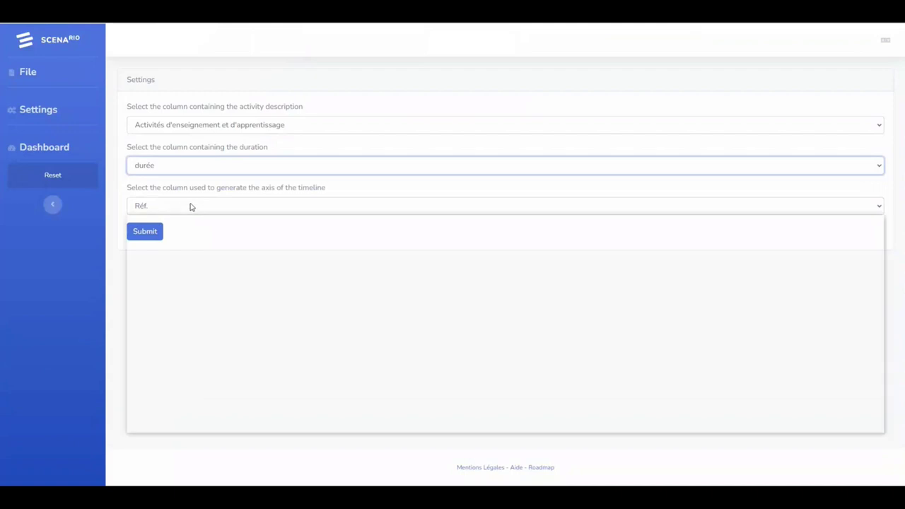
left_click(188, 204)
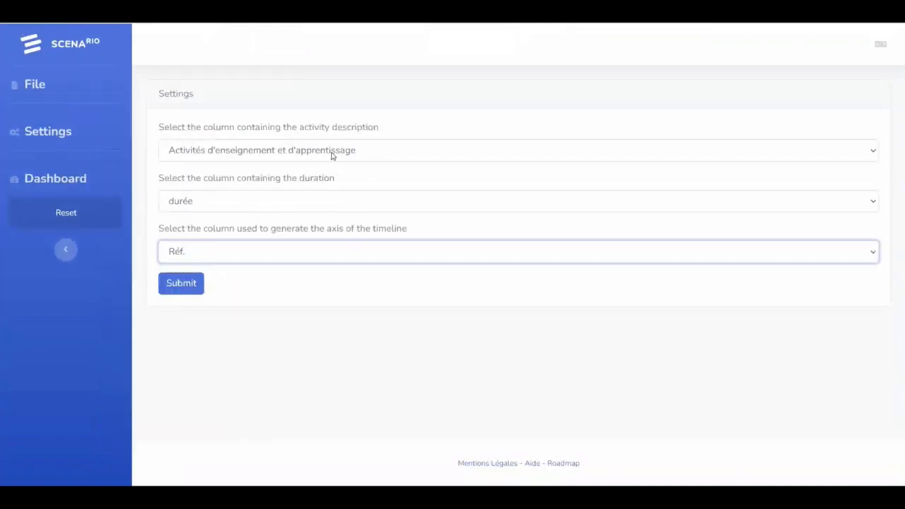
left_click(378, 153)
left_click(340, 182)
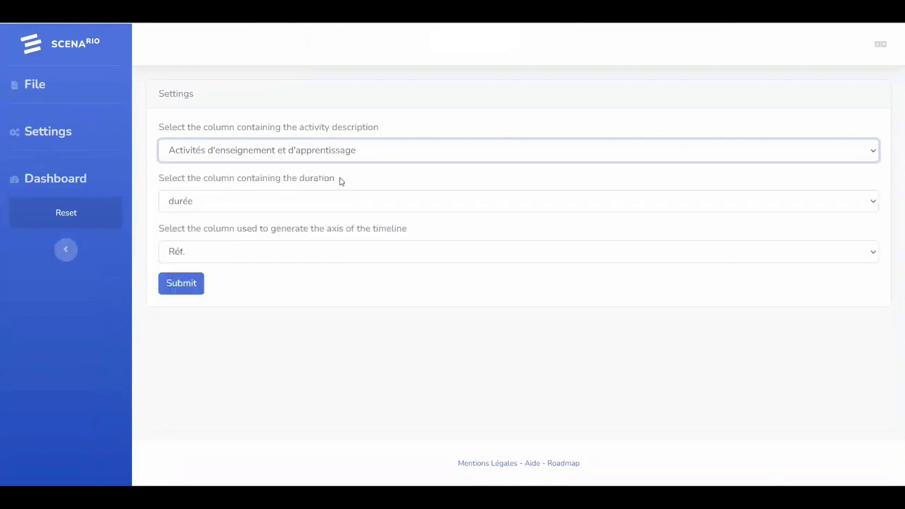
left_click(256, 203)
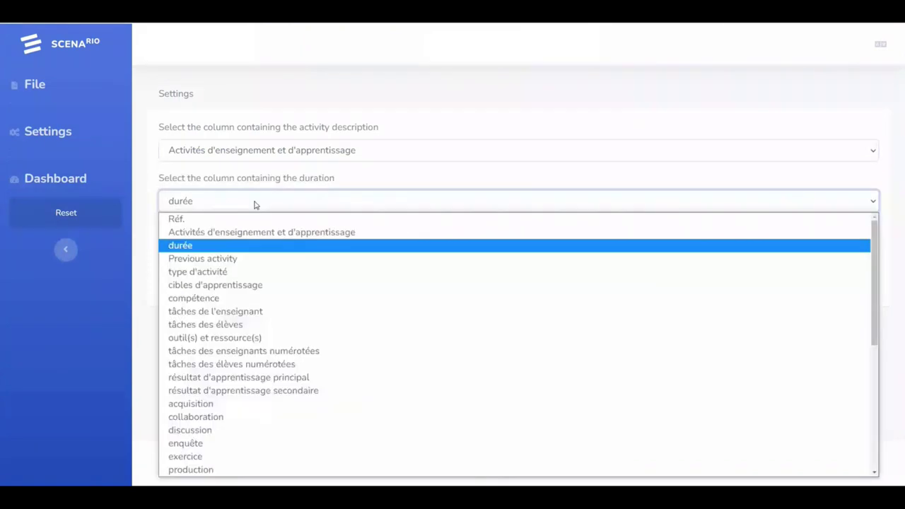
left_click(256, 202)
left_click(233, 251)
left_click(220, 165)
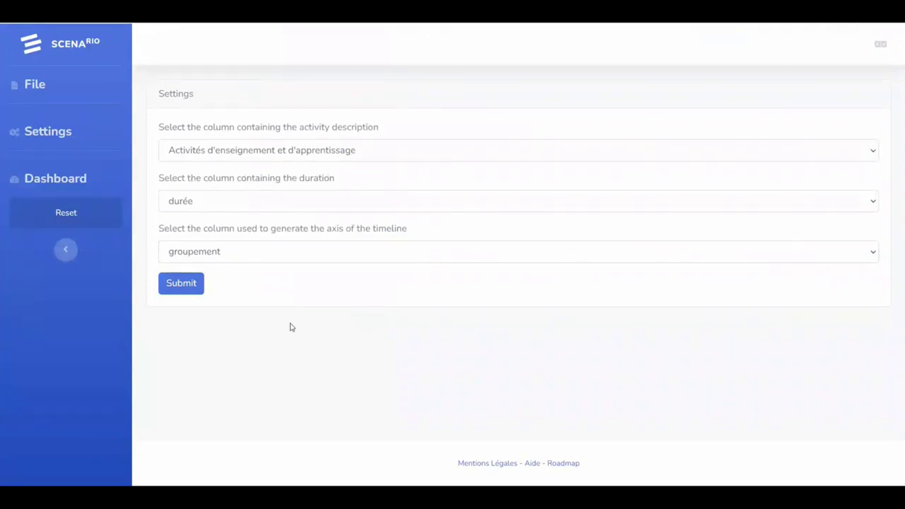
left_click(181, 285)
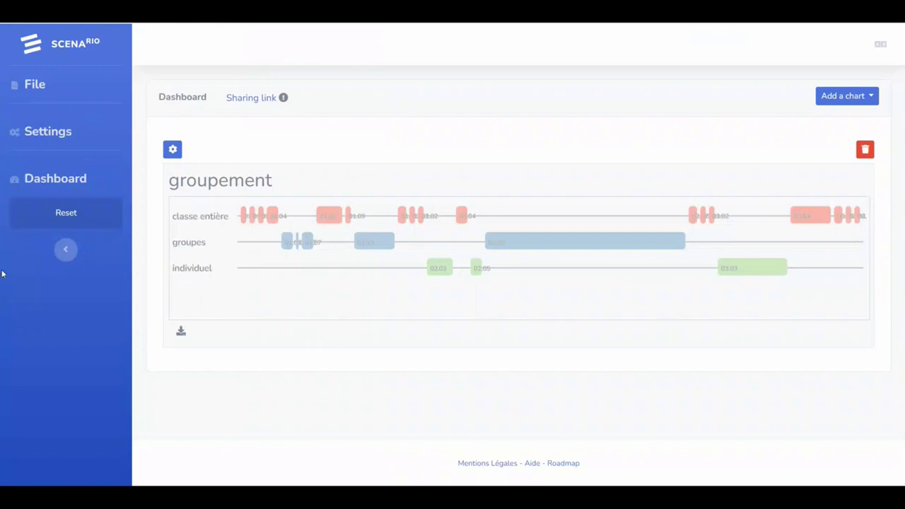
left_click(64, 252)
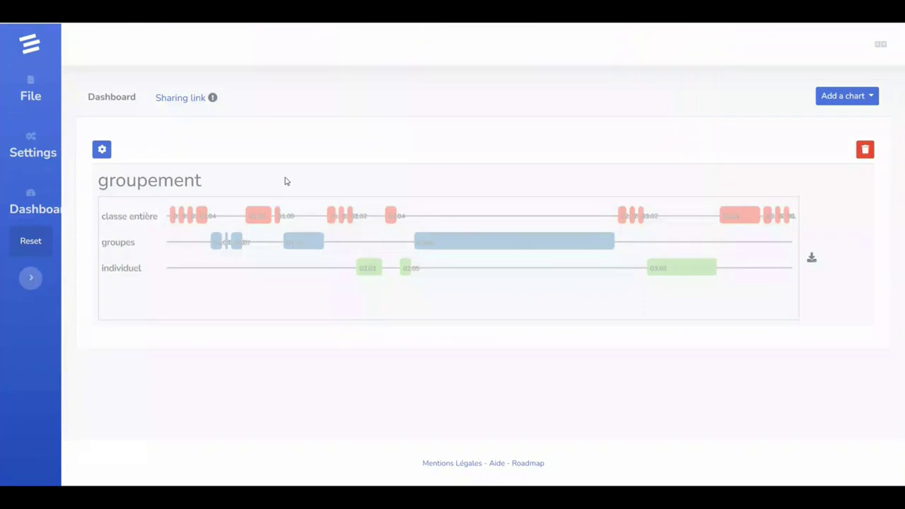
Limit the groupement timeline to the activities from 02.01 to 02.07.
left_click(101, 150)
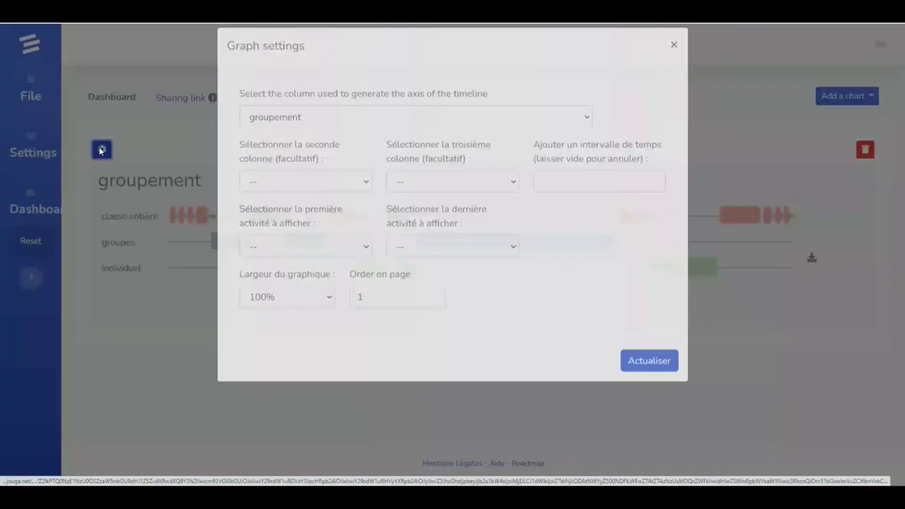
left_click(311, 259)
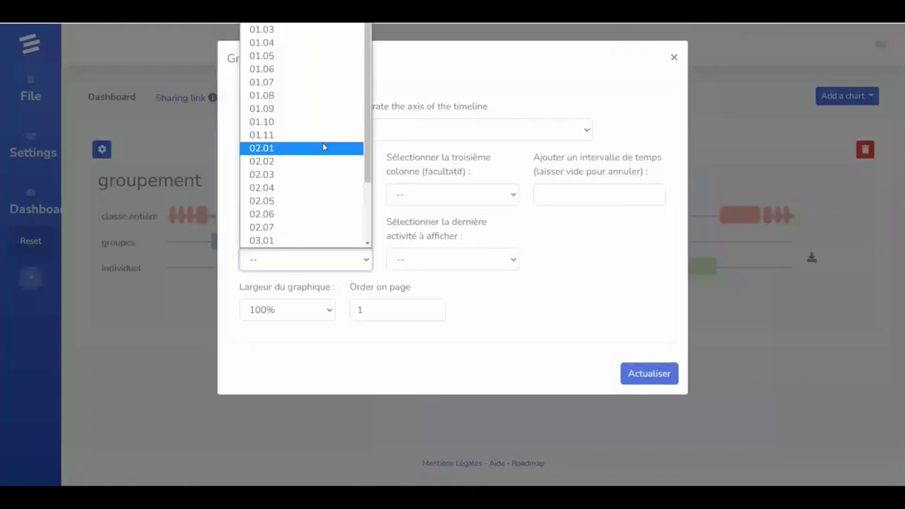
left_click(323, 147)
left_click(456, 259)
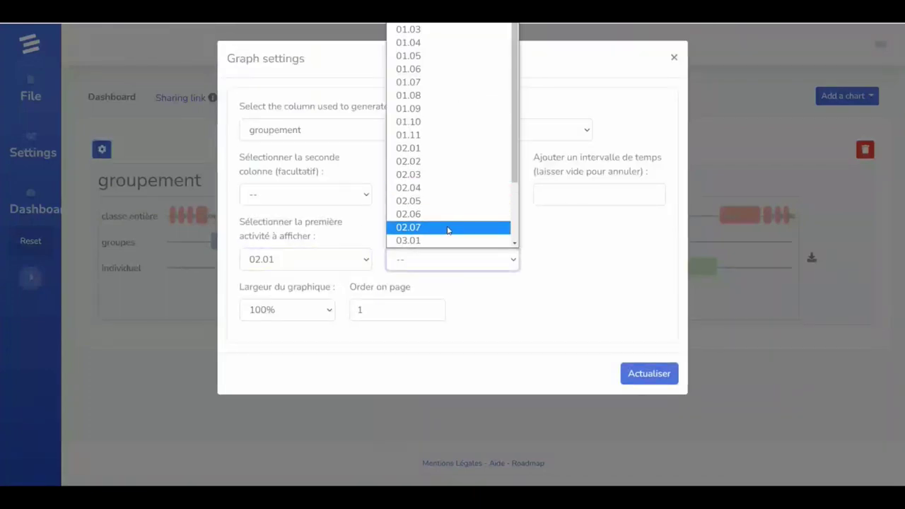
left_click(418, 227)
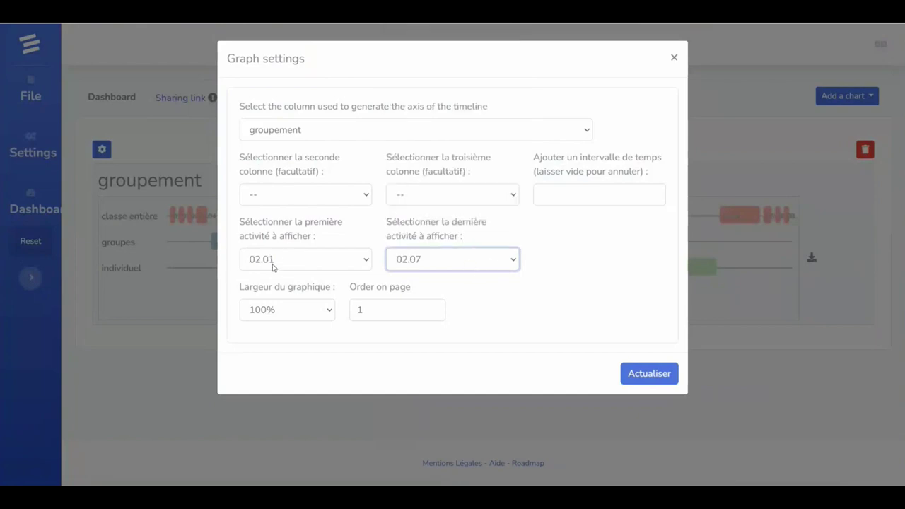
left_click(649, 374)
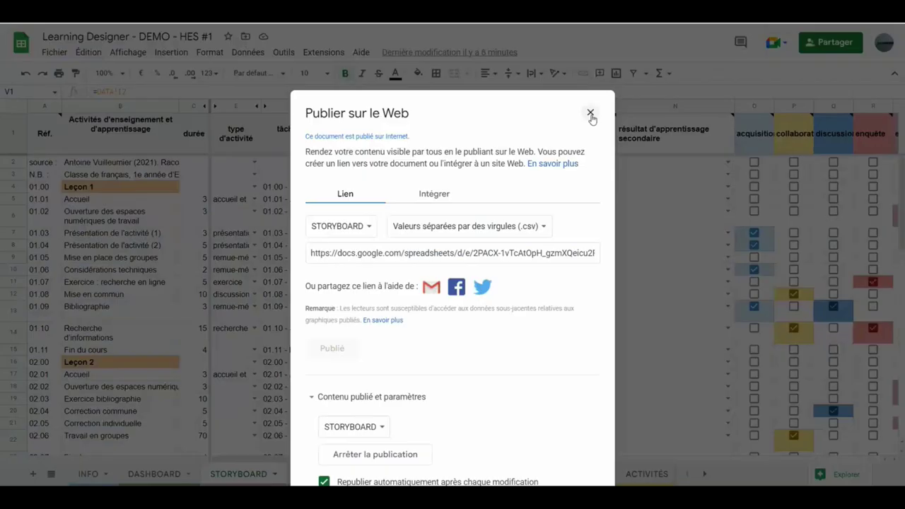
Switch to the storyboard in Google Sheets, select the Leçon 2 rows 16 to 23, and compare them with the SCENARIO timeline.
left_click(590, 113)
scroll(17, 214, "down", 4)
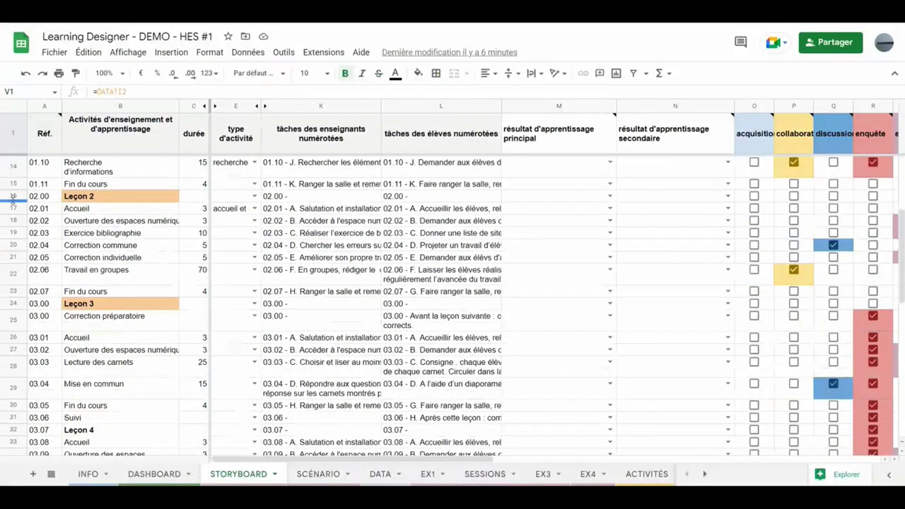
left_click_drag(11, 196, 13, 291)
scroll(168, 276, "up", 1)
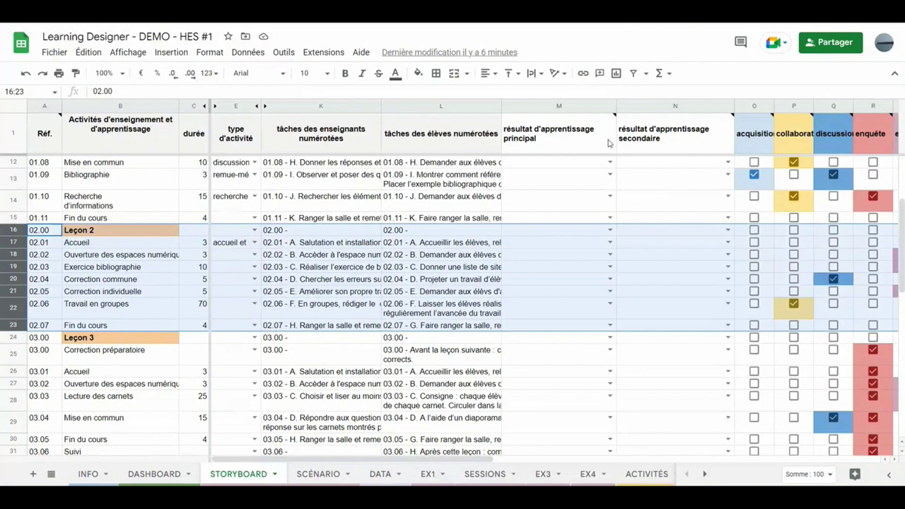
mouse_move(609, 143)
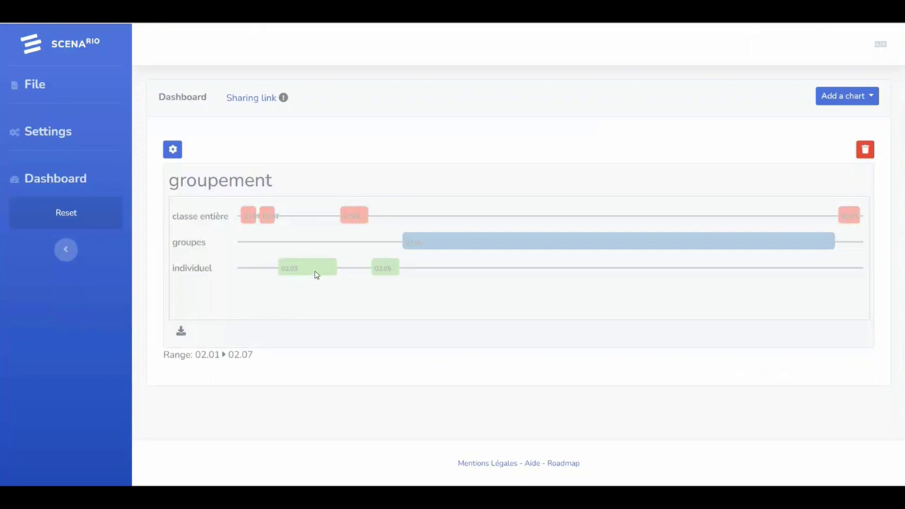
mouse_move(308, 271)
Add temporalité as the second column of the groupement timeline and update the chart.
left_click(172, 149)
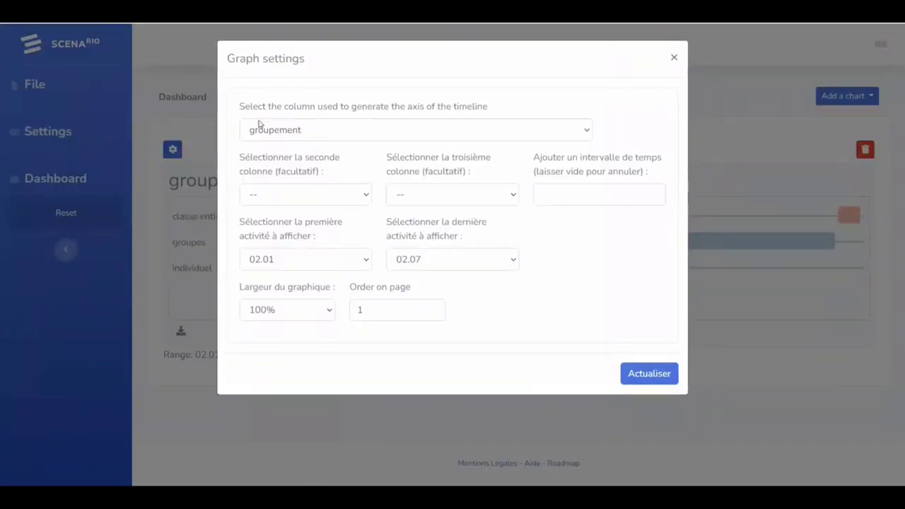
left_click(324, 196)
scroll(347, 277, "down", 5)
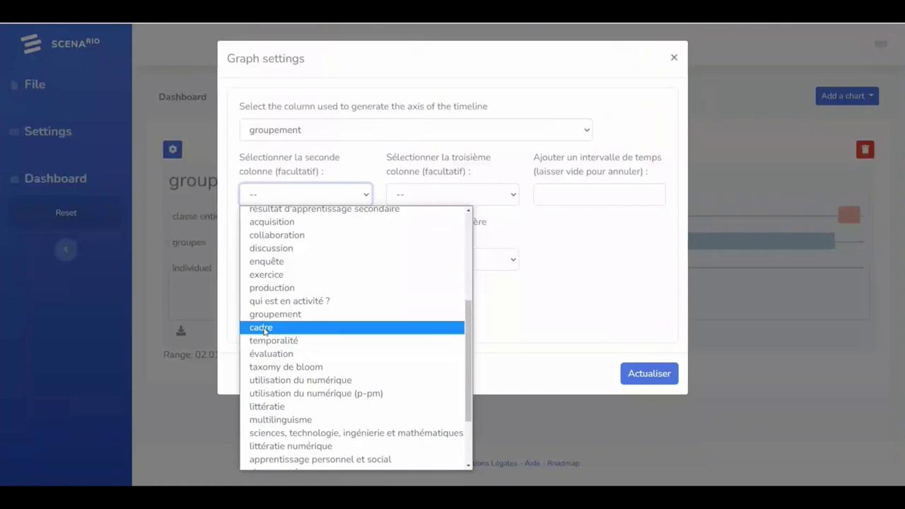
left_click(282, 341)
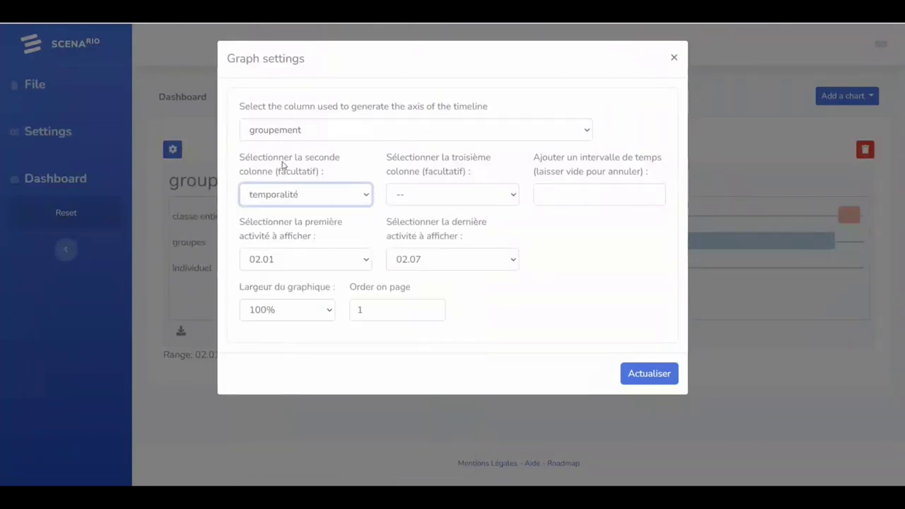
left_click(571, 339)
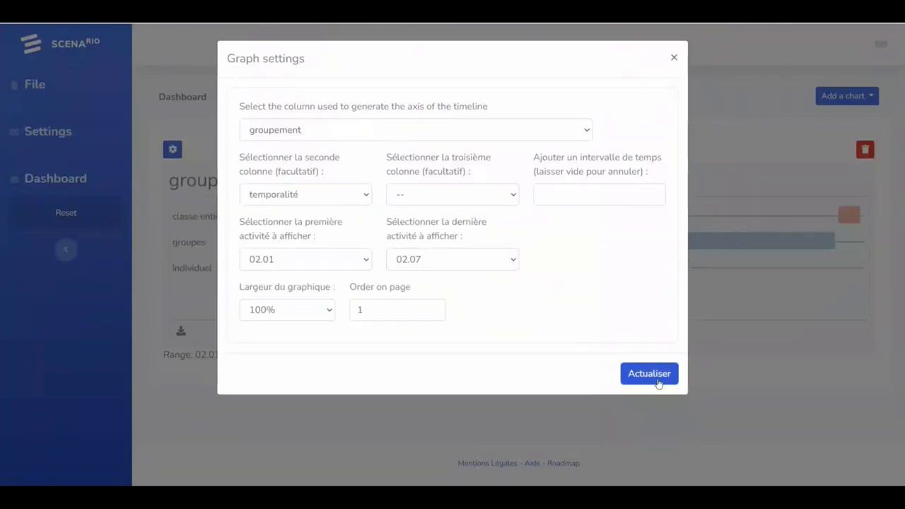
left_click(649, 375)
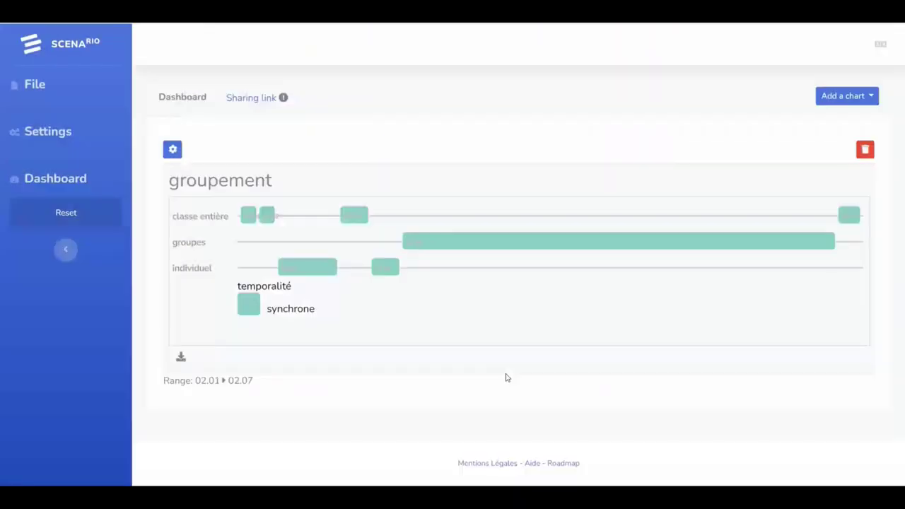
Clear the first and last activity limits of the groupement timeline and update the chart.
left_click(173, 149)
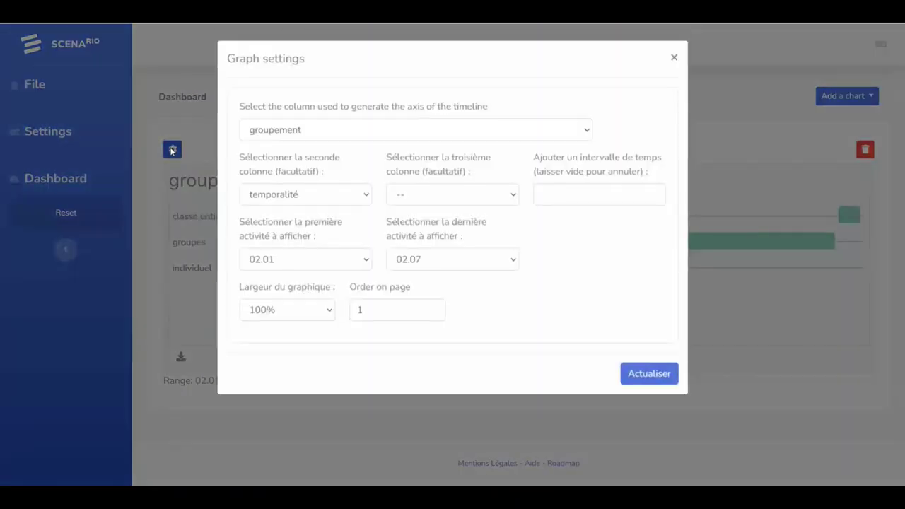
left_click(173, 150)
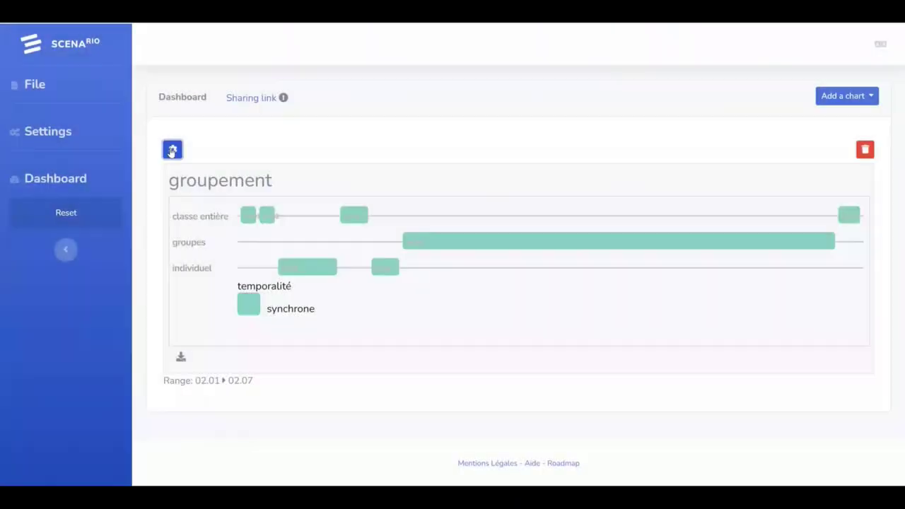
left_click(172, 151)
left_click(305, 259)
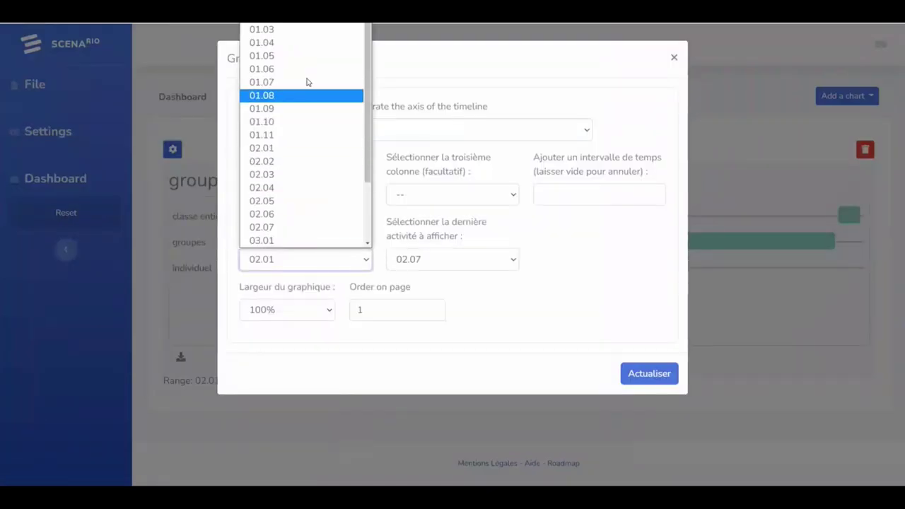
left_click(304, 30)
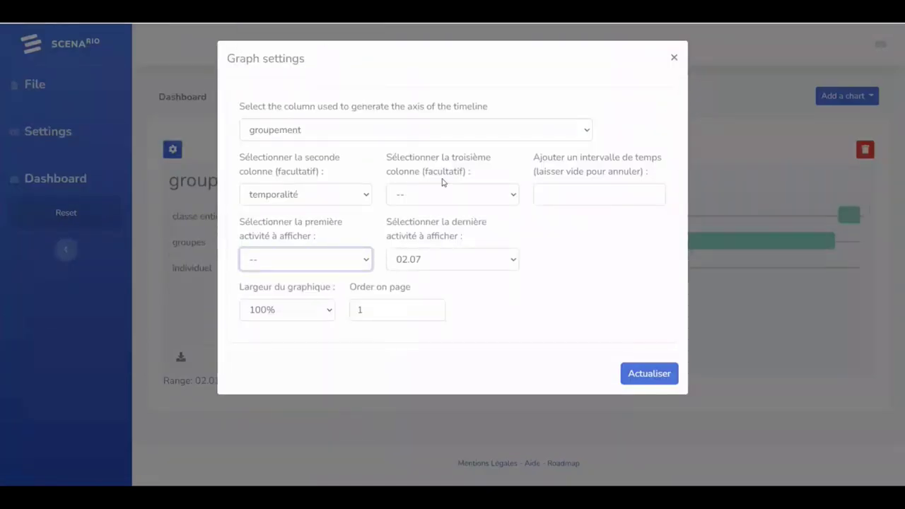
left_click(452, 259)
left_click(447, 30)
left_click(625, 373)
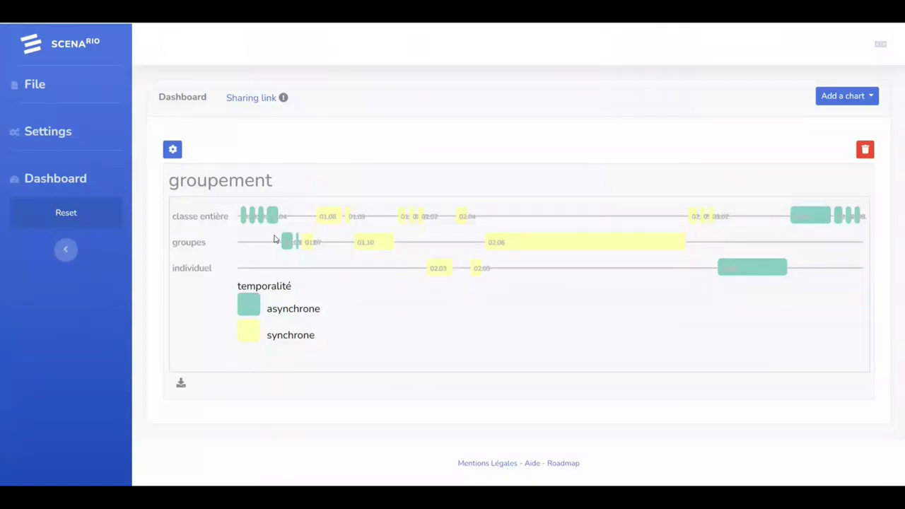
Add "qui est en activité ?" as the third column of the groupement timeline and update the chart.
left_click(172, 149)
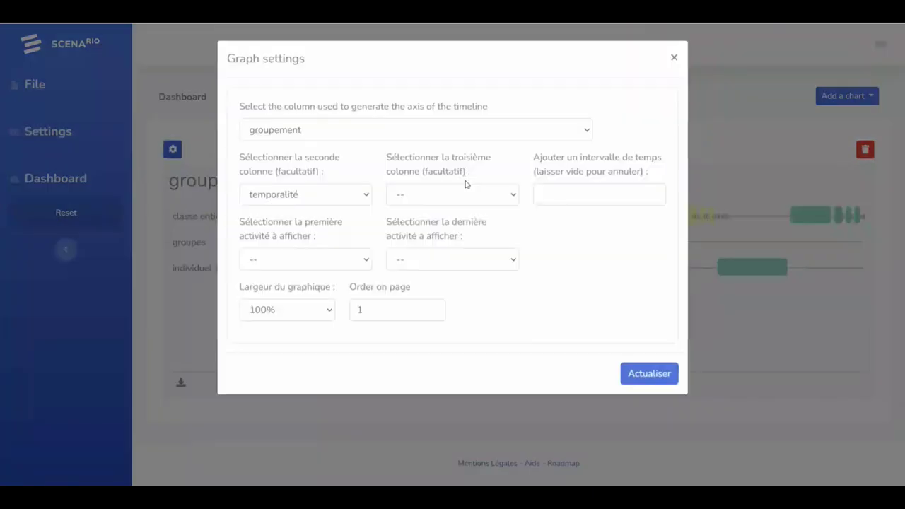
left_click(466, 193)
scroll(470, 322, "down", 2)
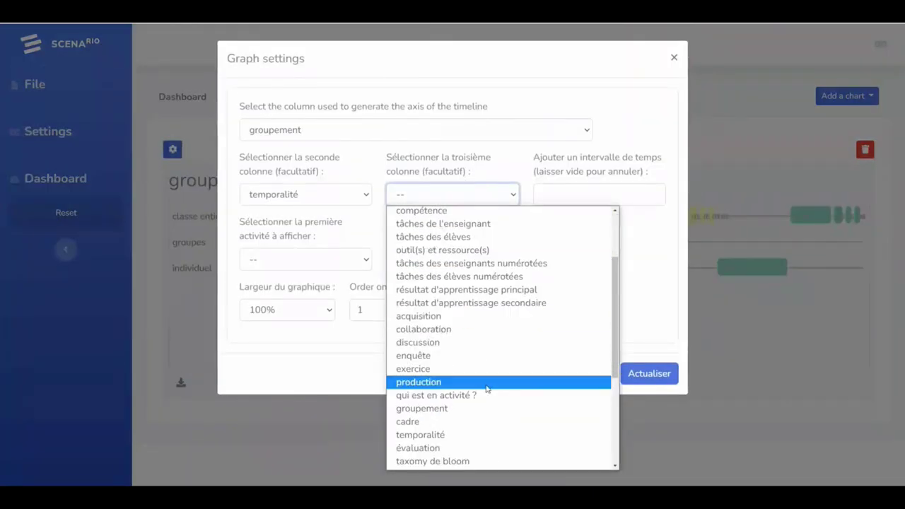
scroll(488, 382, "down", 2)
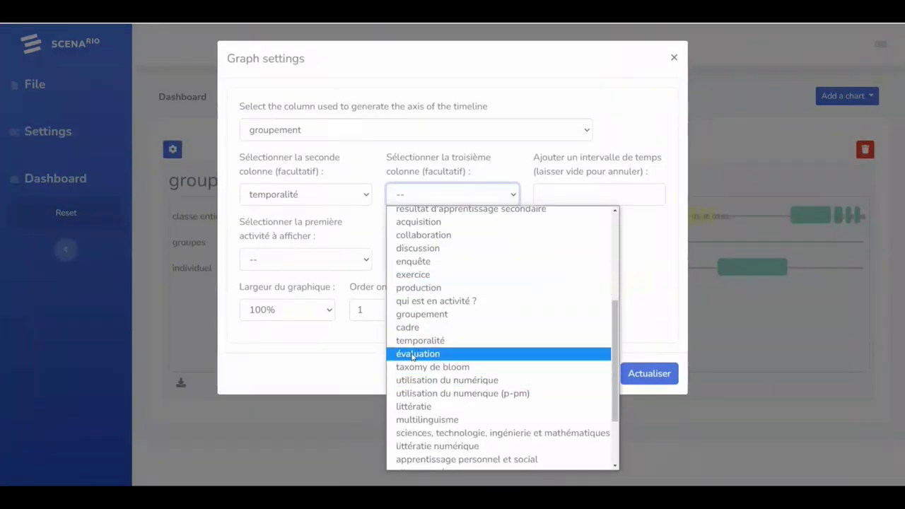
left_click(466, 301)
left_click(647, 374)
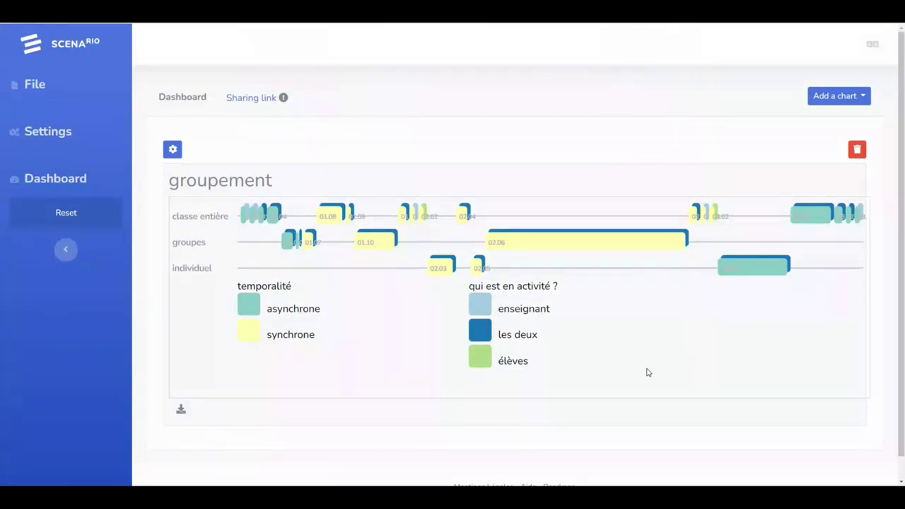
Add a time interval of 30 to the groupement timeline and update the chart.
left_click(173, 149)
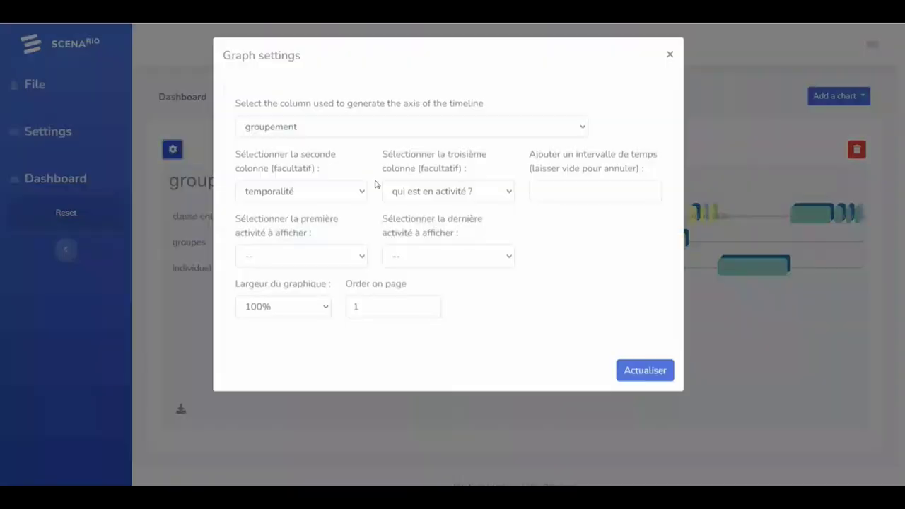
left_click(577, 188)
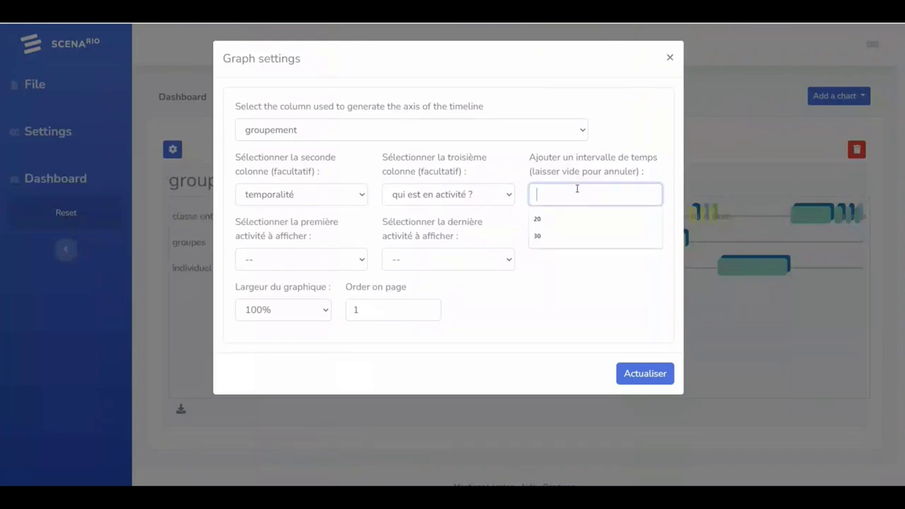
type("30")
left_click(586, 300)
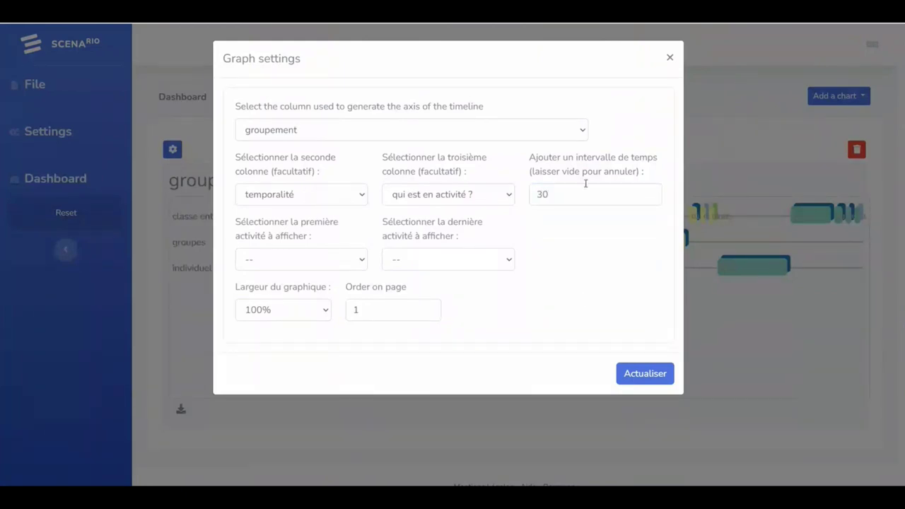
left_click(651, 378)
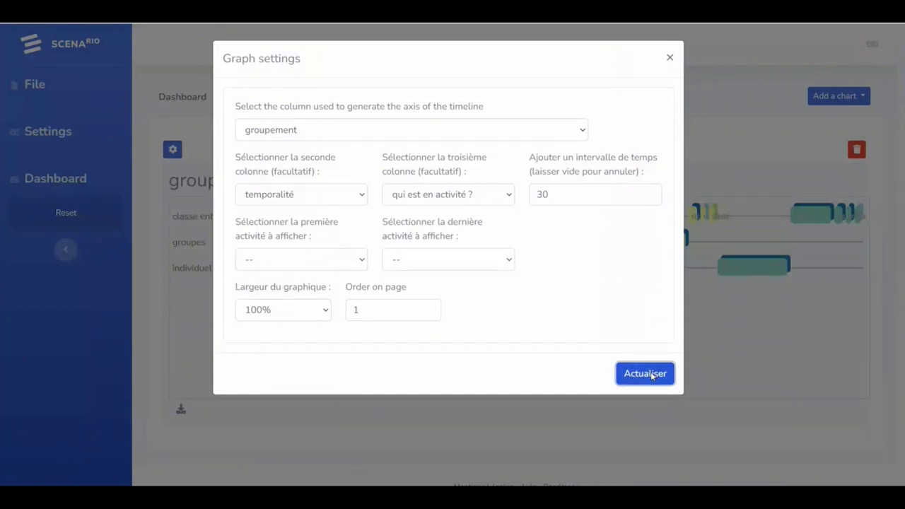
left_click(652, 375)
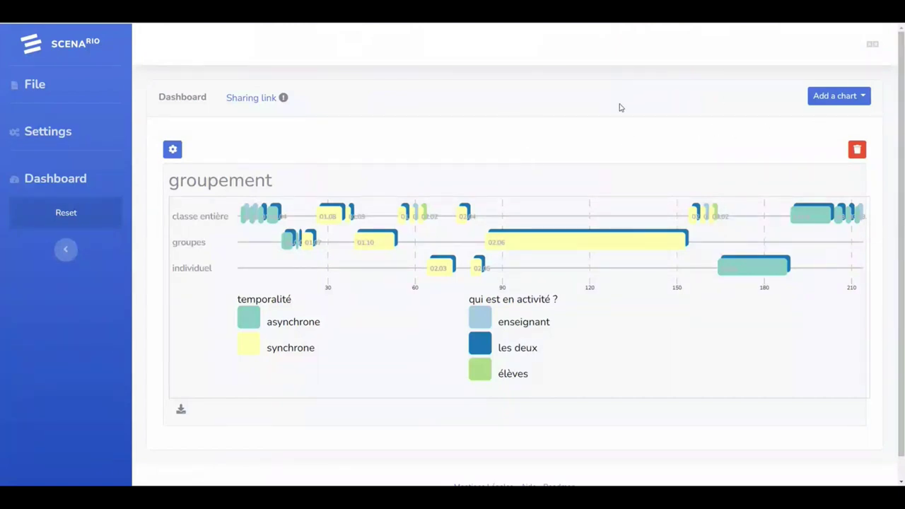
Add a donut chart to the dashboard.
scroll(589, 99, "down", 1)
left_click(822, 77)
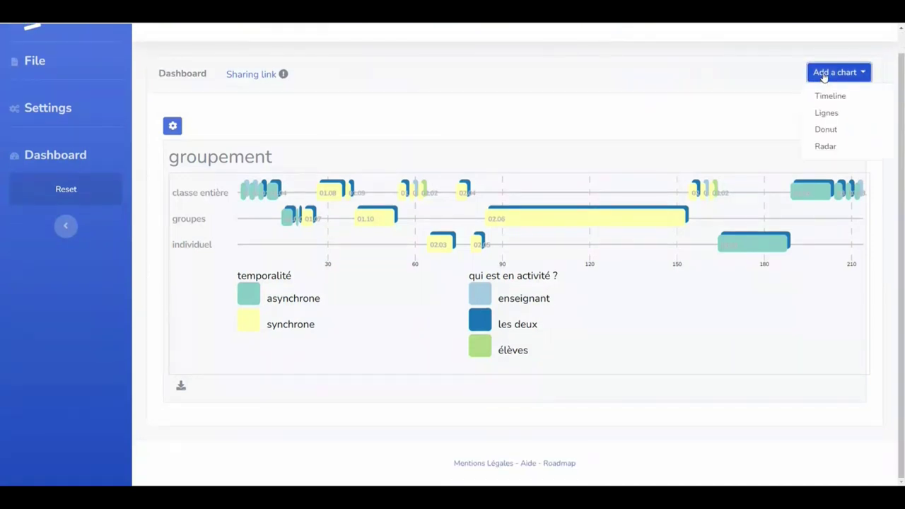
left_click(833, 132)
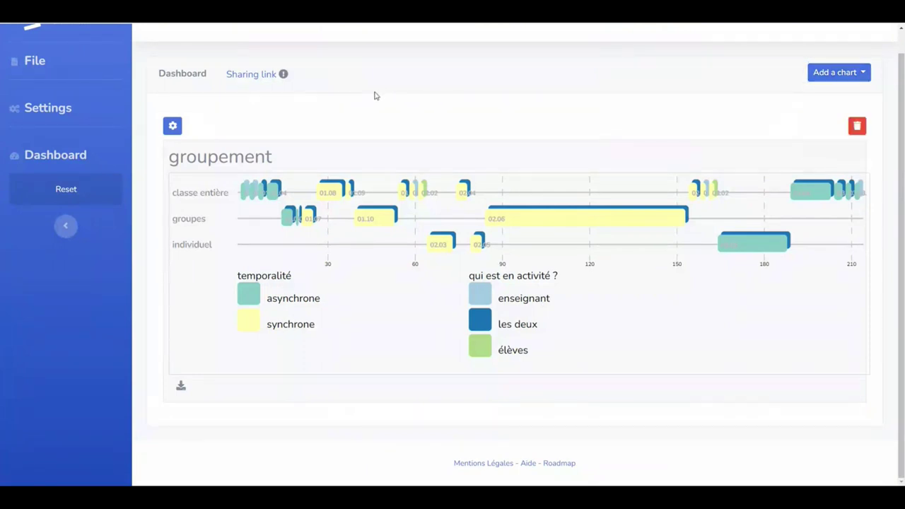
Set the new donut chart's column to type d'activité and update the chart.
scroll(385, 105, "down", 4)
left_click(172, 204)
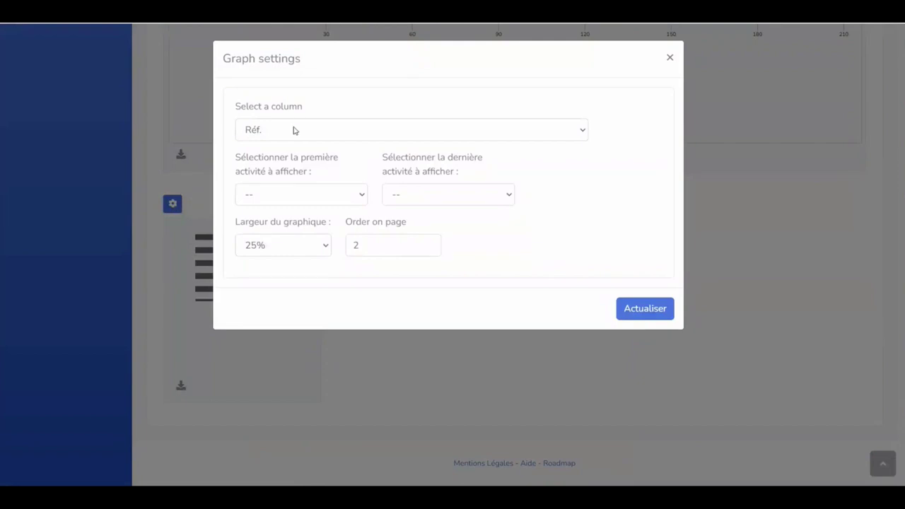
left_click(293, 129)
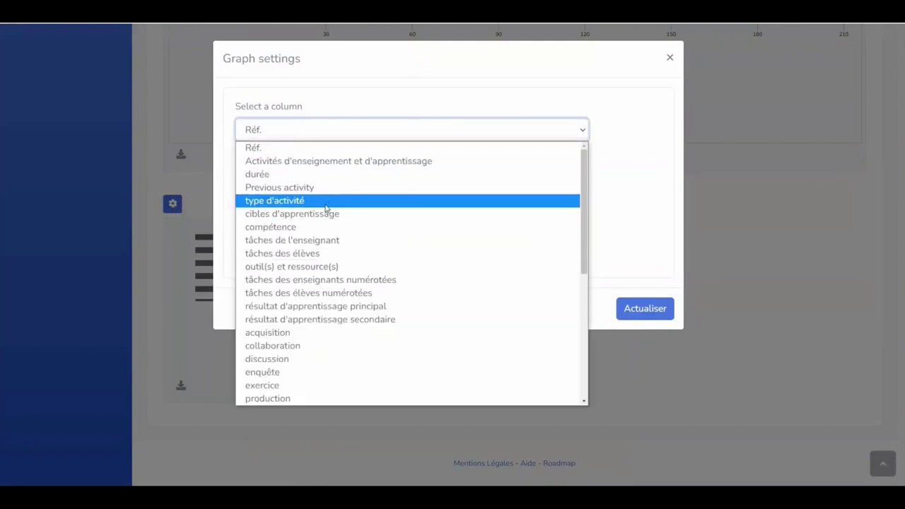
left_click(278, 203)
left_click(627, 307)
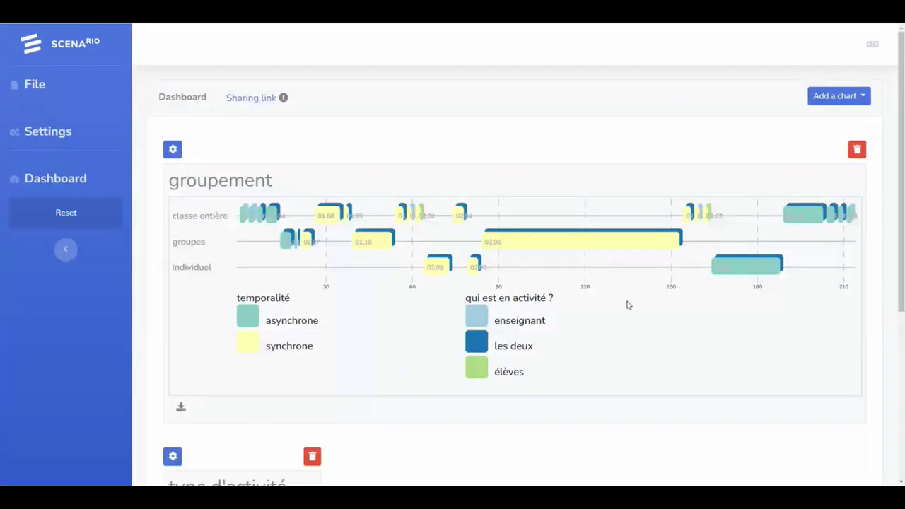
Switch the donut chart's column to temporalité, set its width to 33%, and update the chart.
scroll(615, 308, "down", 4)
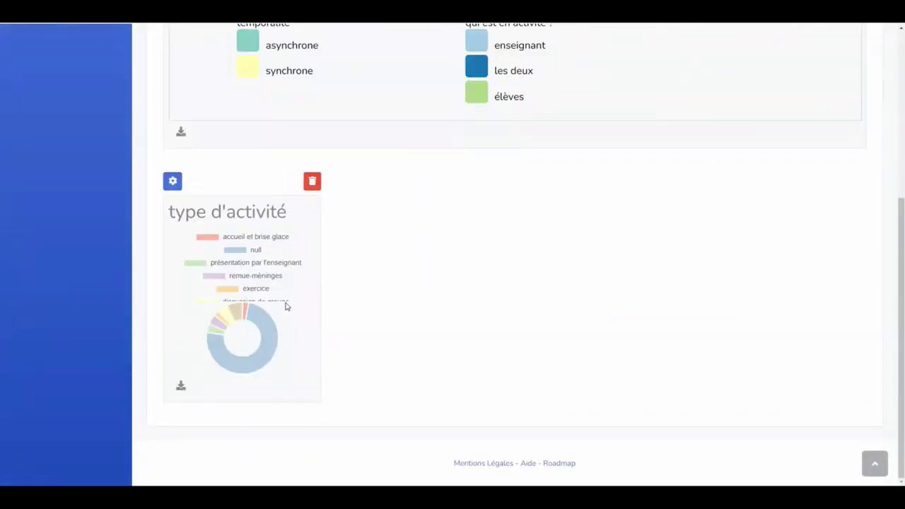
left_click(173, 181)
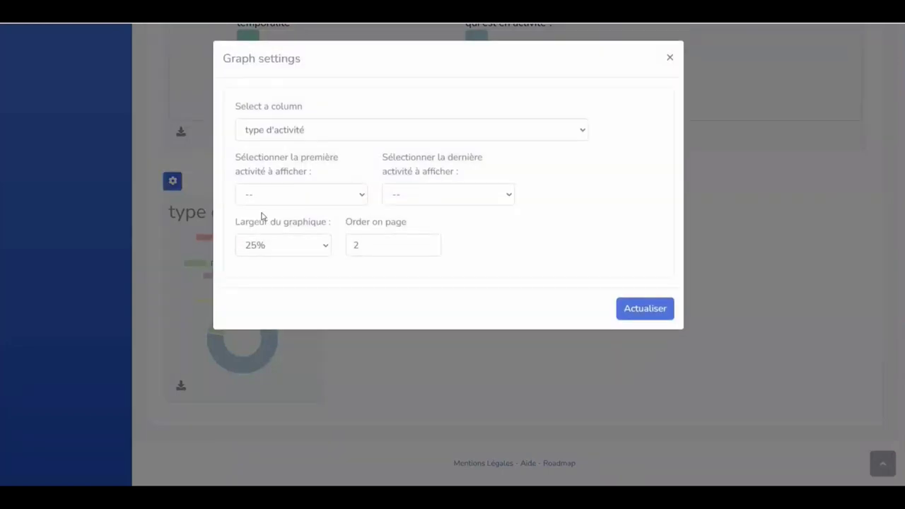
left_click(271, 129)
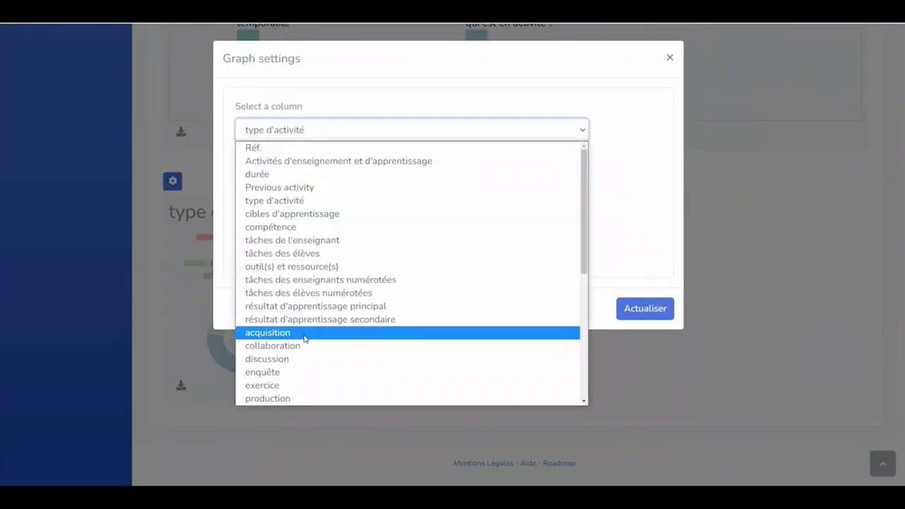
scroll(304, 340, "down", 4)
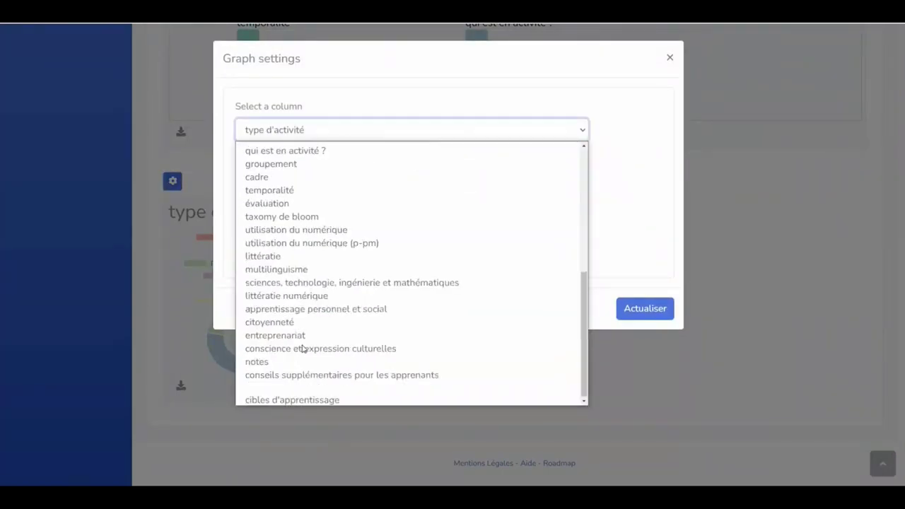
left_click(288, 192)
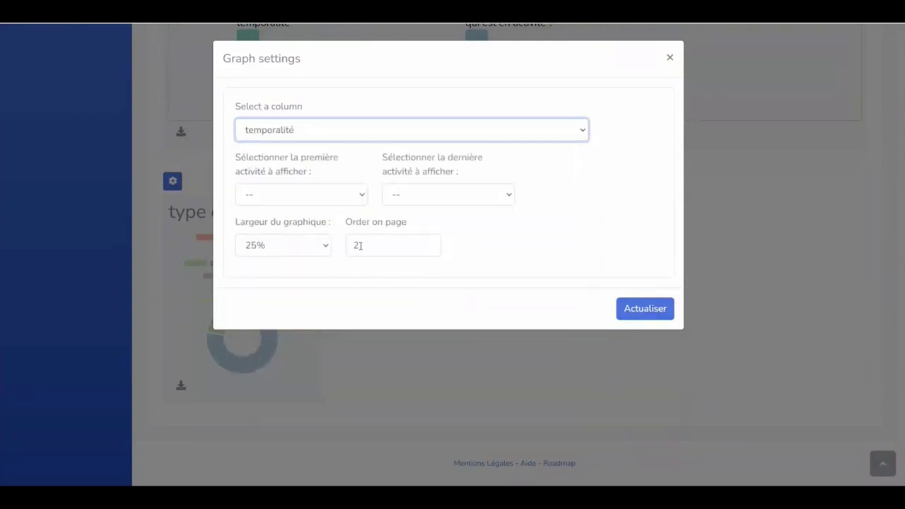
left_click(276, 249)
left_click(283, 317)
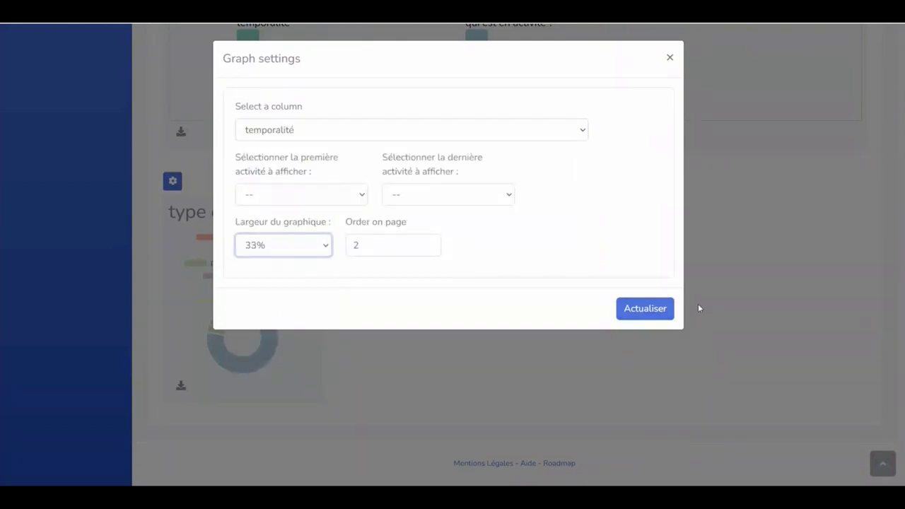
left_click(649, 311)
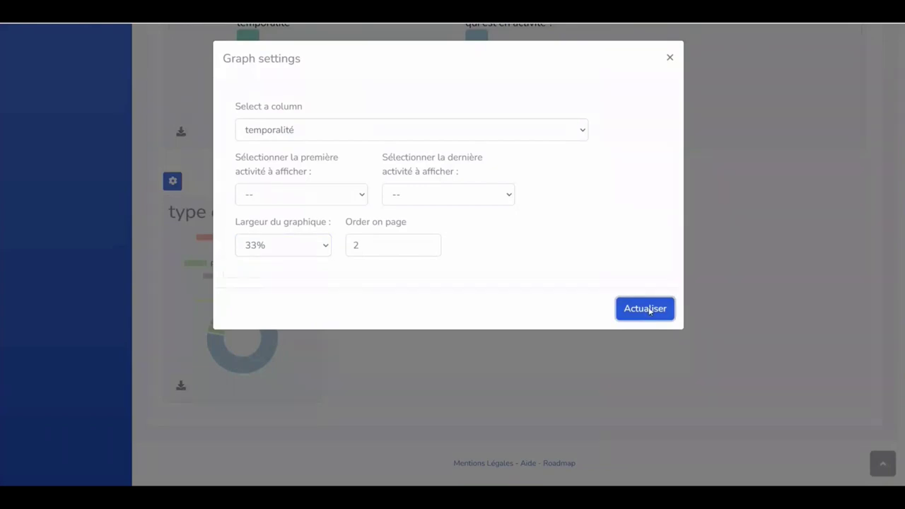
scroll(470, 237, "down", 2)
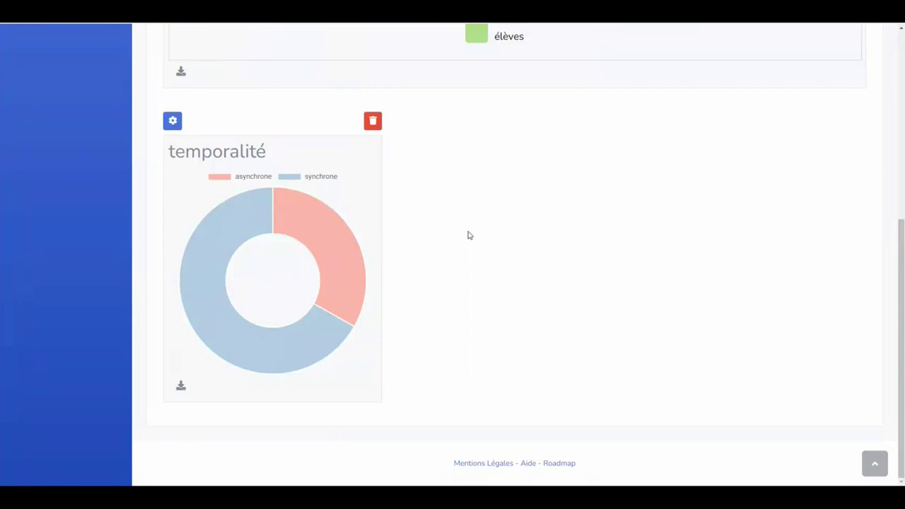
Add a radar chart to the dashboard.
scroll(467, 233, "up", 2)
scroll(598, 263, "down", 1)
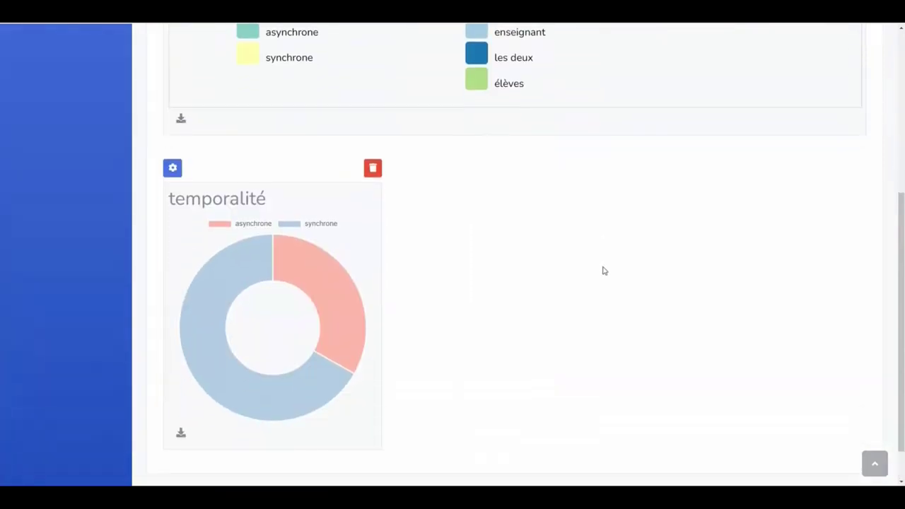
scroll(605, 271, "up", 4)
left_click(828, 99)
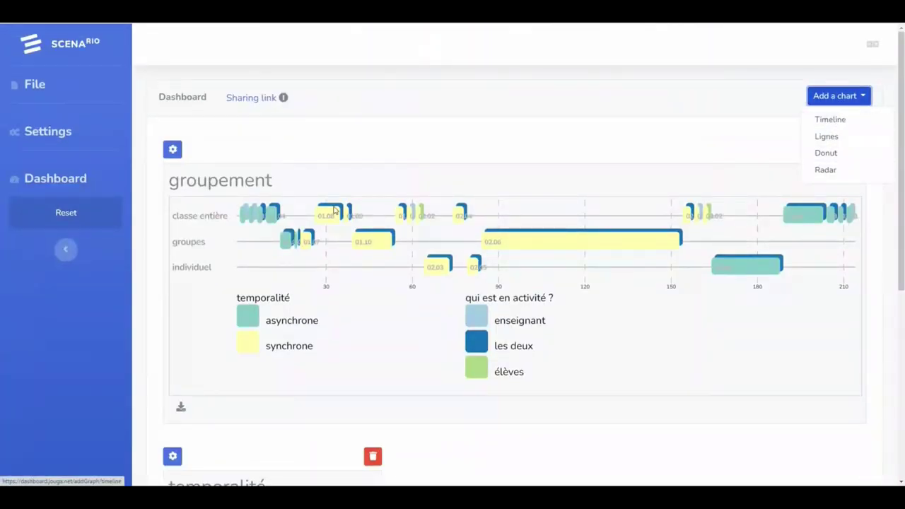
left_click(825, 170)
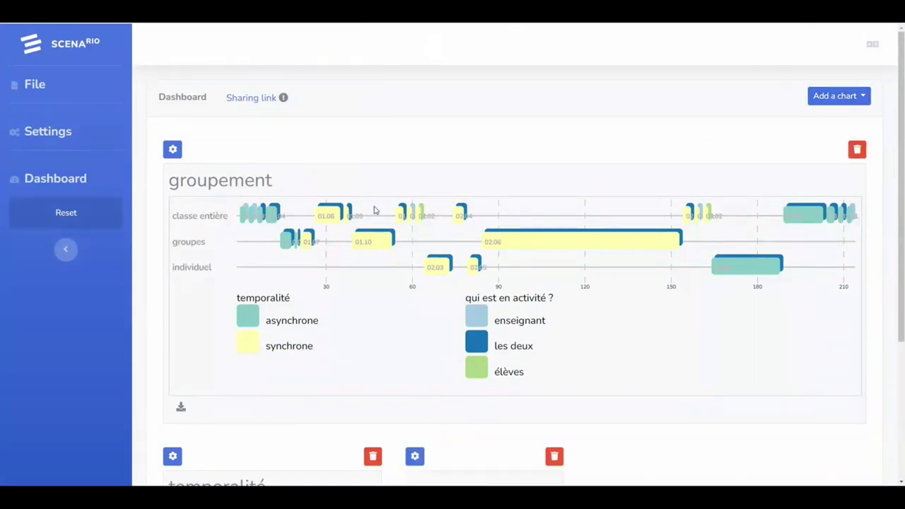
Set the radar chart's column to groupement and its width to 33%, and update the chart.
scroll(485, 172, "down", 5)
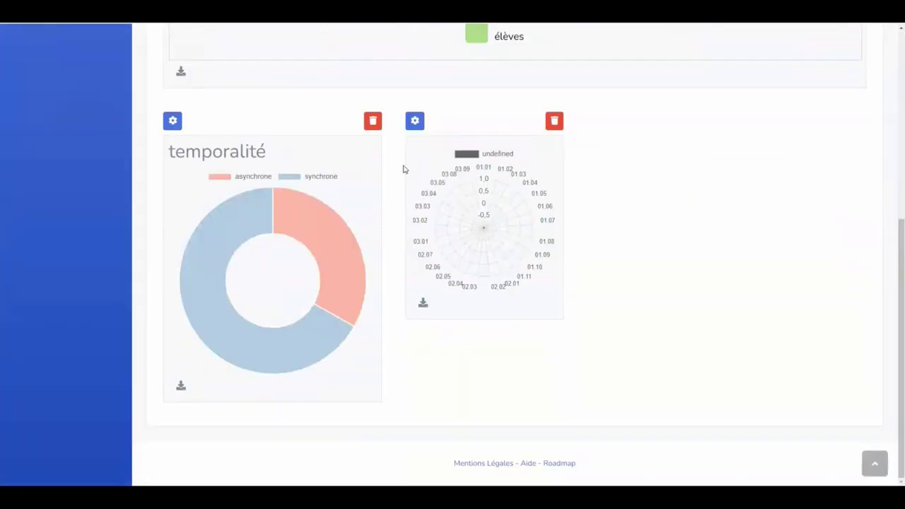
left_click(414, 123)
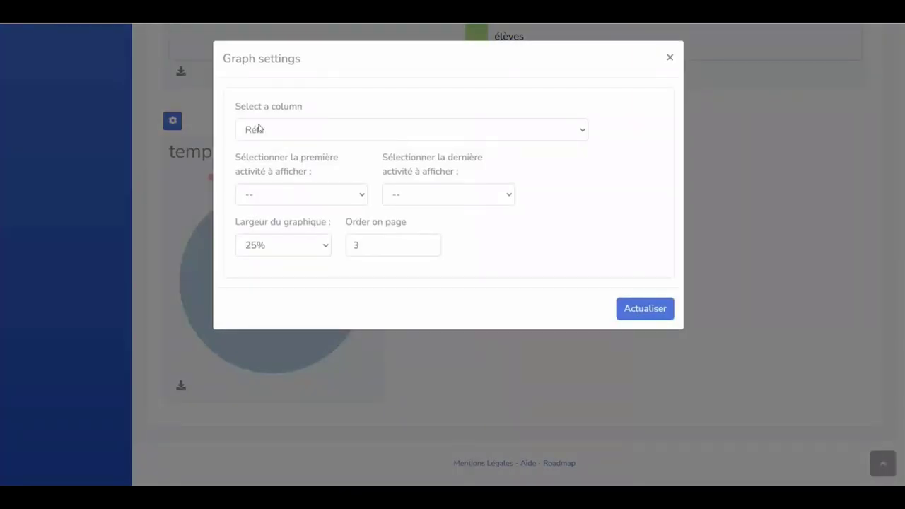
left_click(259, 129)
scroll(354, 255, "down", 5)
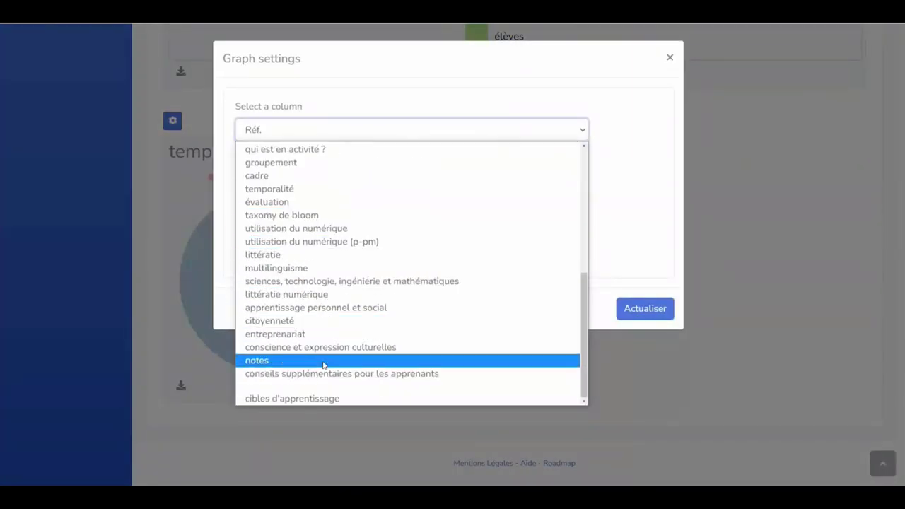
left_click(262, 162)
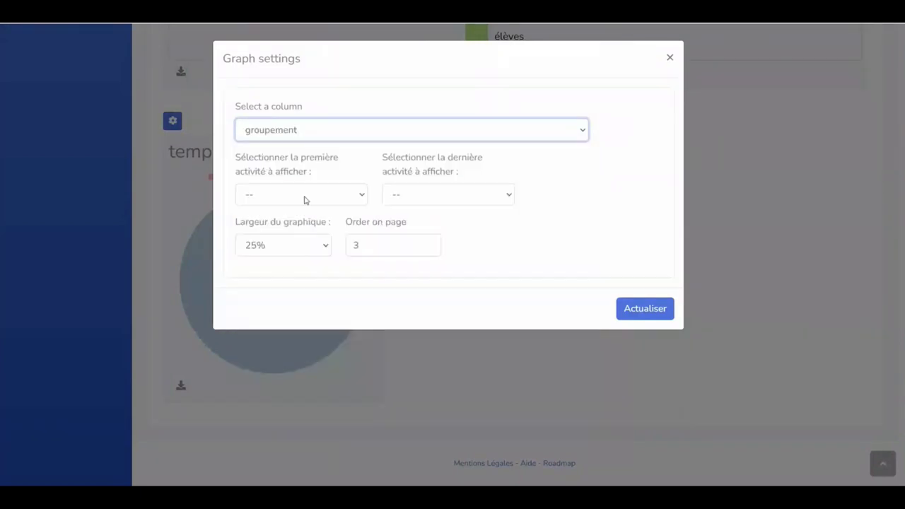
left_click(287, 248)
left_click(272, 317)
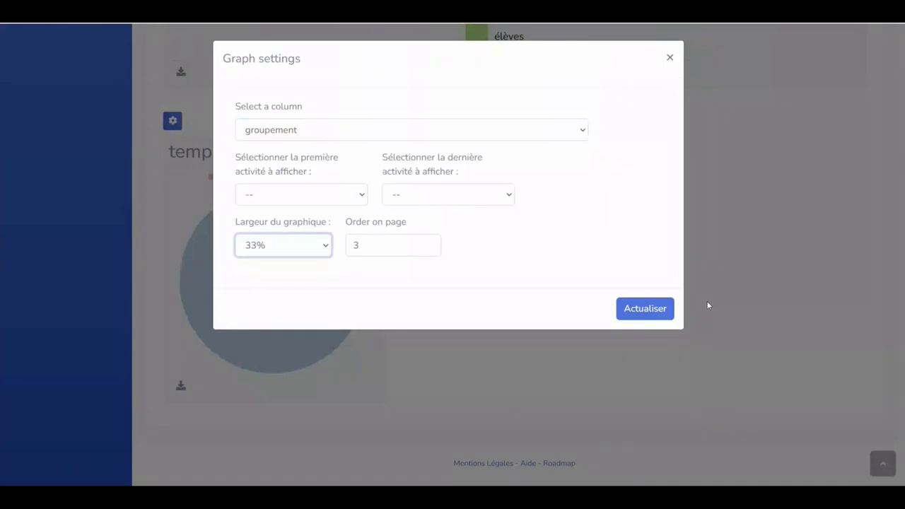
left_click(646, 309)
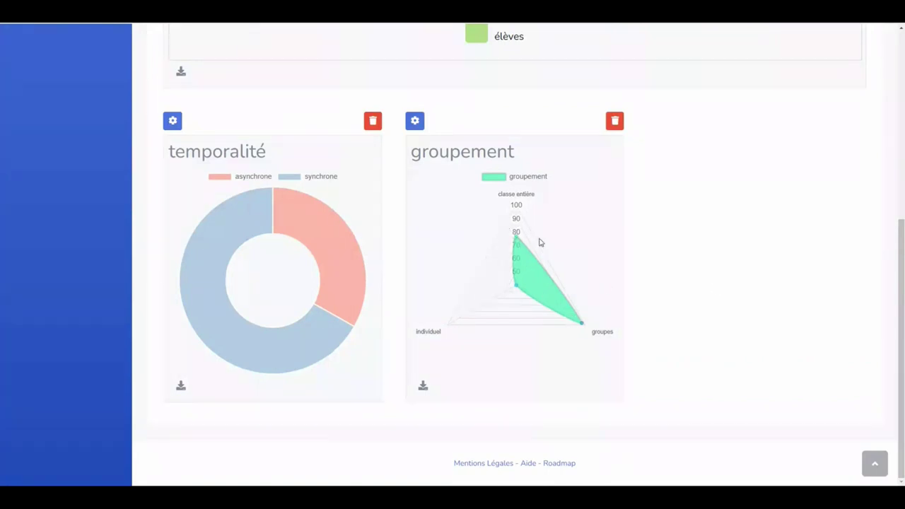
Look through the chart types available for the dashboard, including Lignes.
scroll(739, 289, "up", 5)
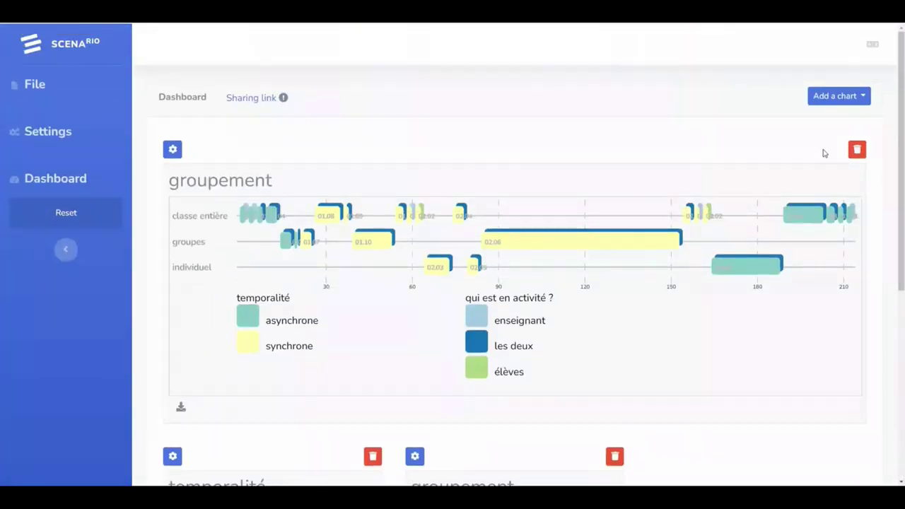
left_click(837, 96)
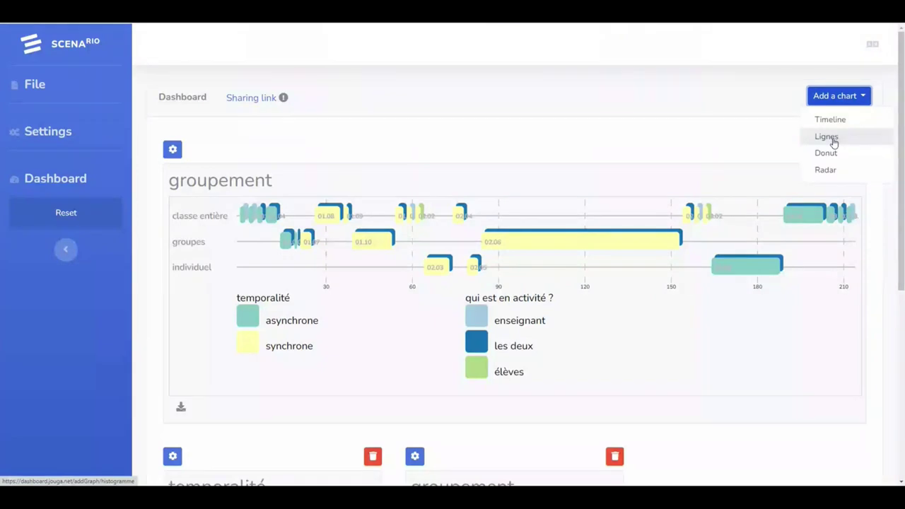
left_click(827, 137)
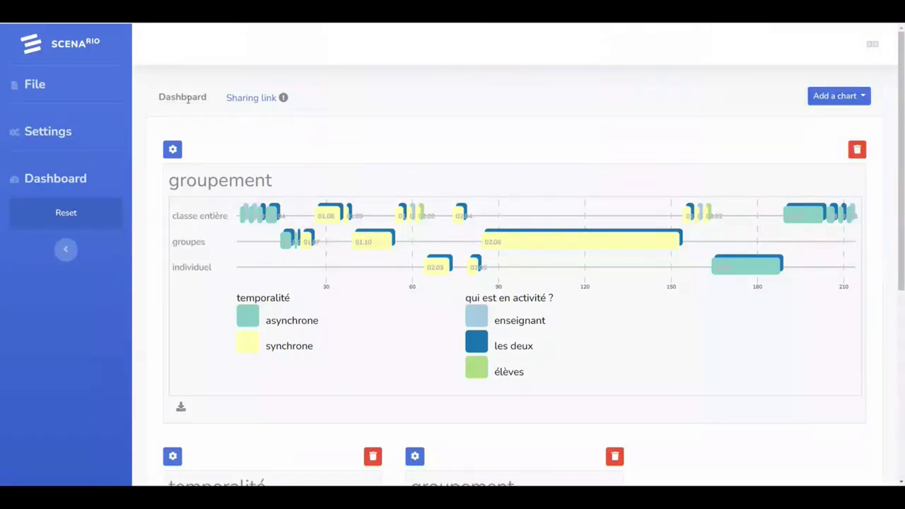
mouse_move(222, 94)
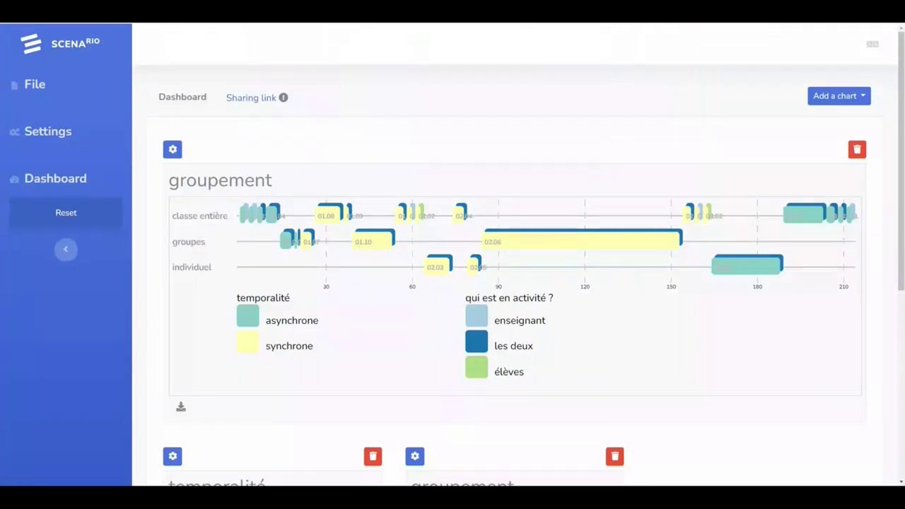
Collapse the sidebar and examine the example dashboard's groupement timeline, the four groupement donuts and the type d'apprentissage radar chart.
mouse_move(257, 98)
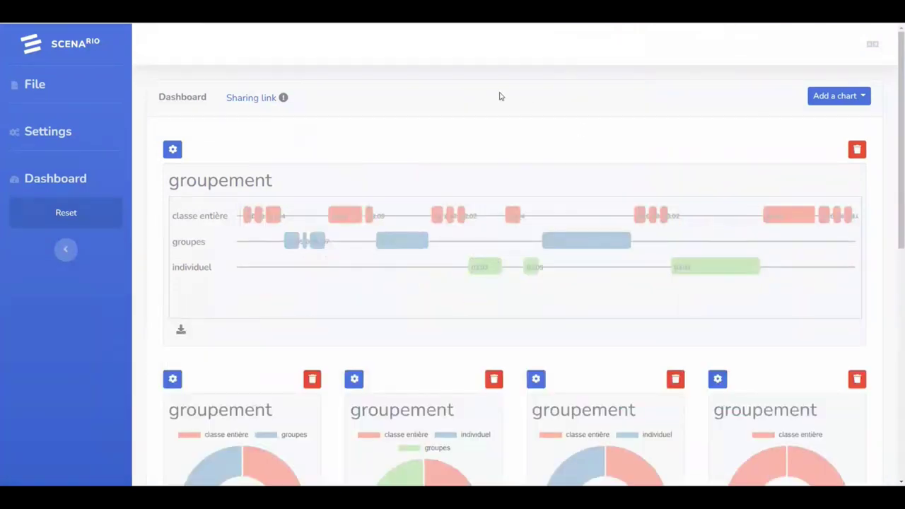
scroll(495, 113, "down", 1)
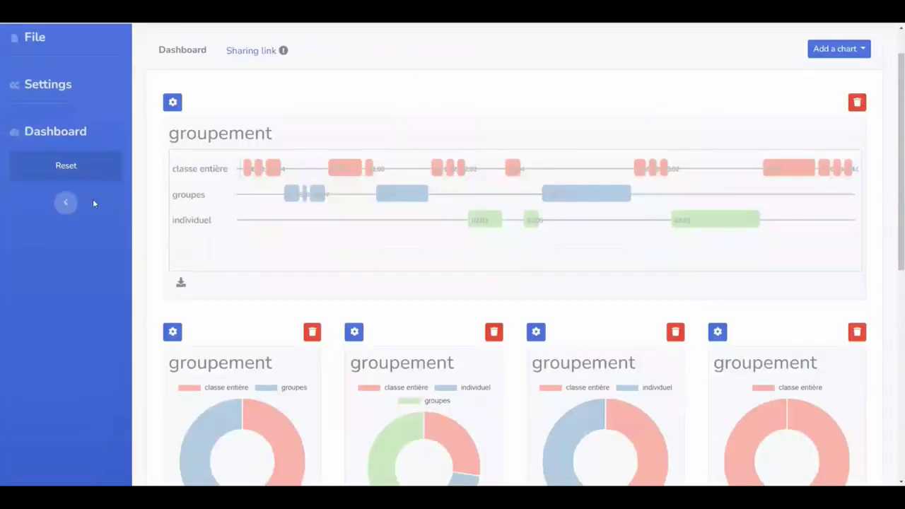
left_click(66, 202)
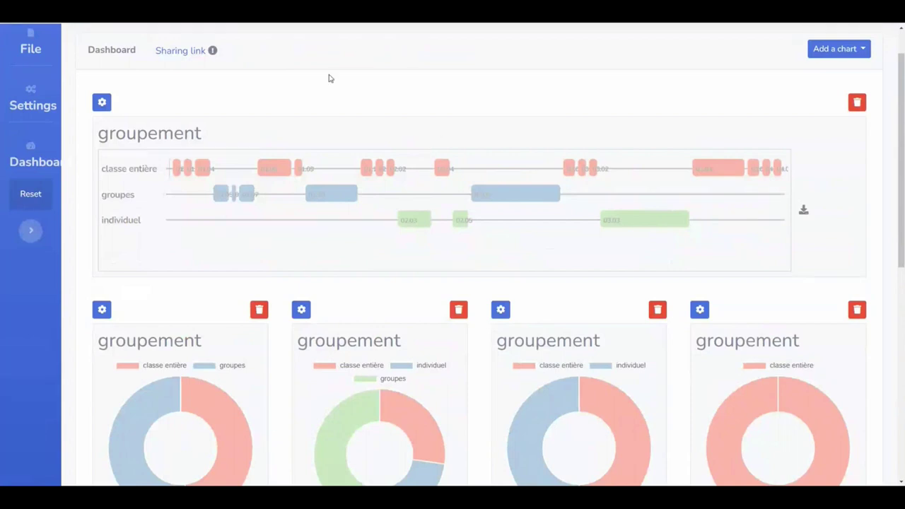
scroll(448, 120, "down", 2)
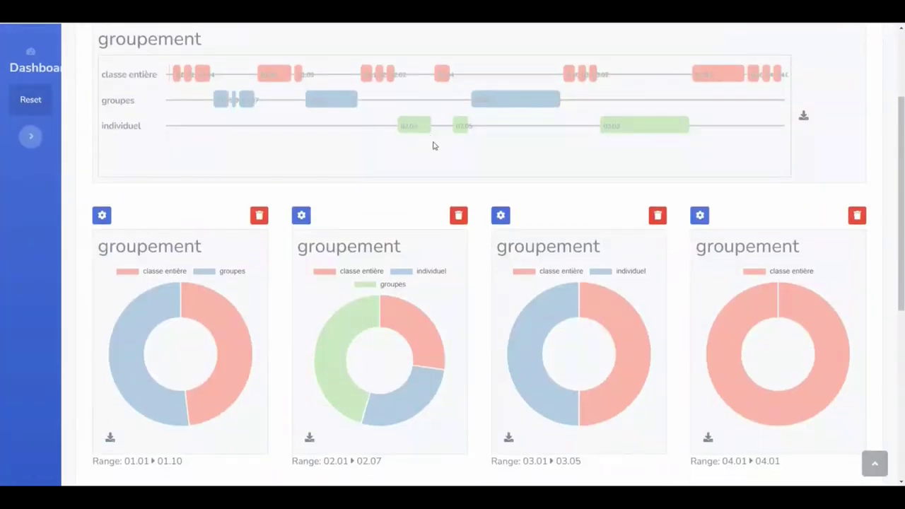
scroll(130, 149, "up", 1)
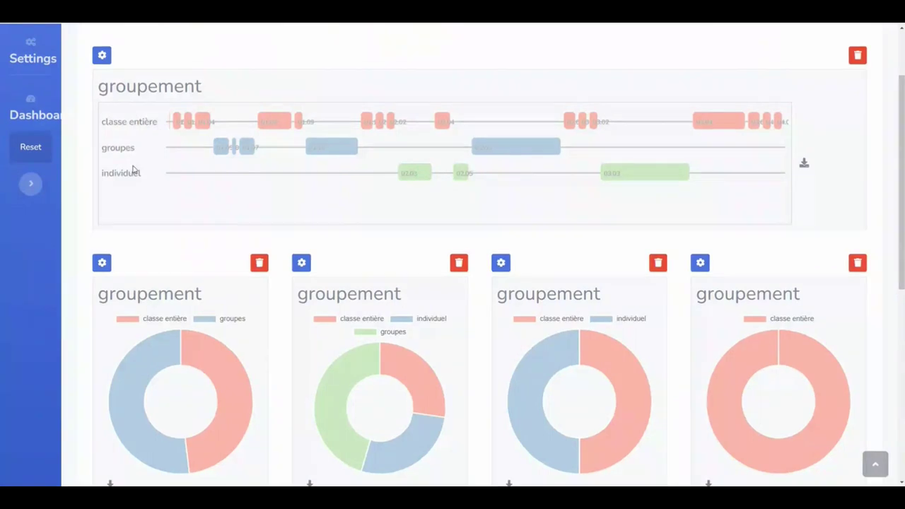
scroll(144, 178, "down", 1)
scroll(144, 179, "down", 3)
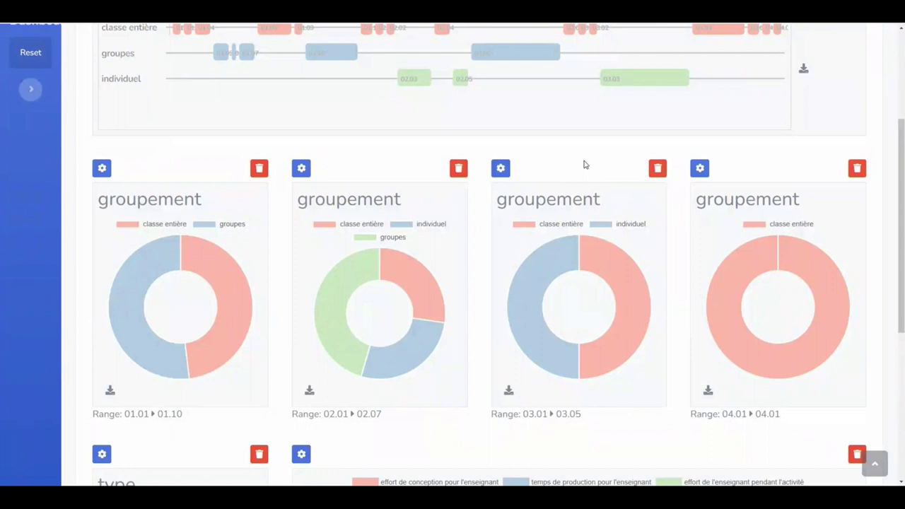
scroll(147, 151, "down", 2)
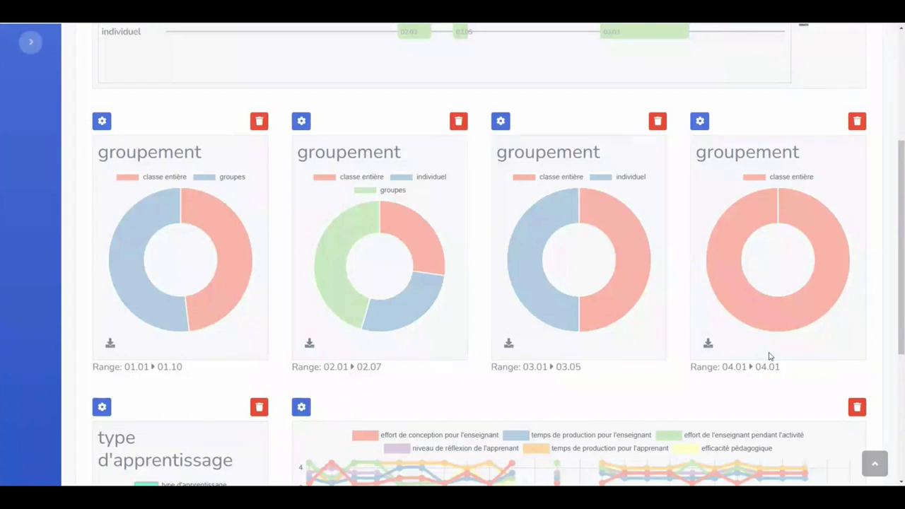
mouse_move(742, 320)
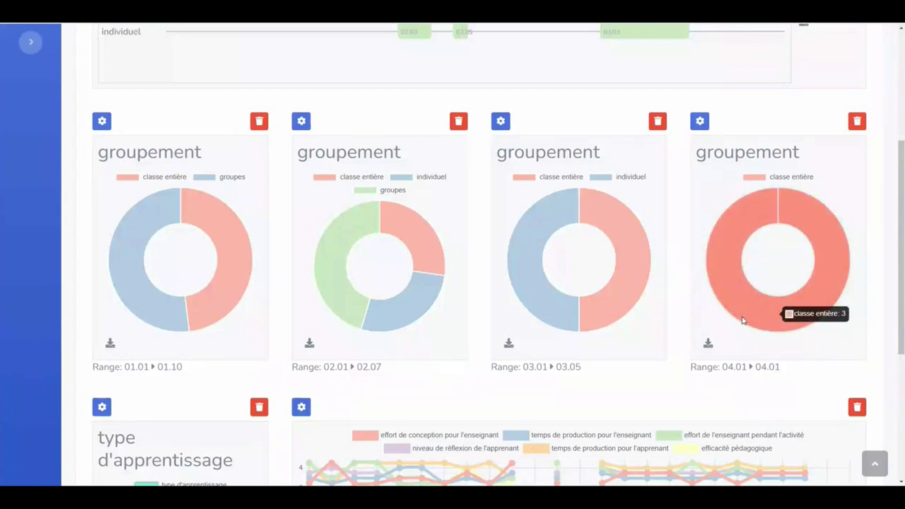
mouse_move(535, 312)
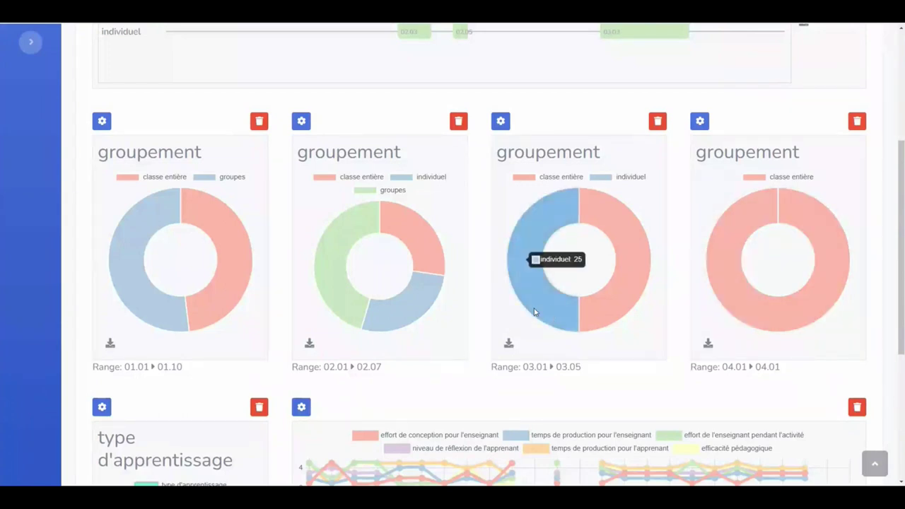
scroll(535, 312, "down", 3)
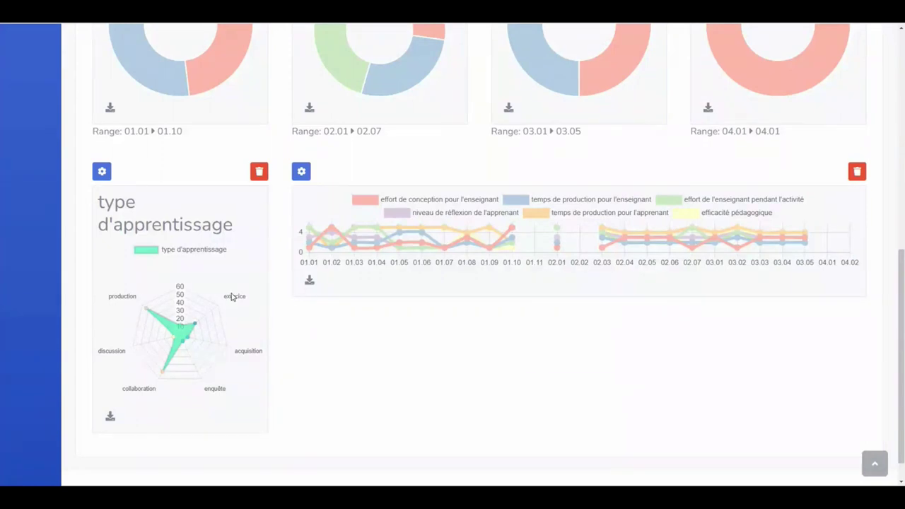
mouse_move(146, 311)
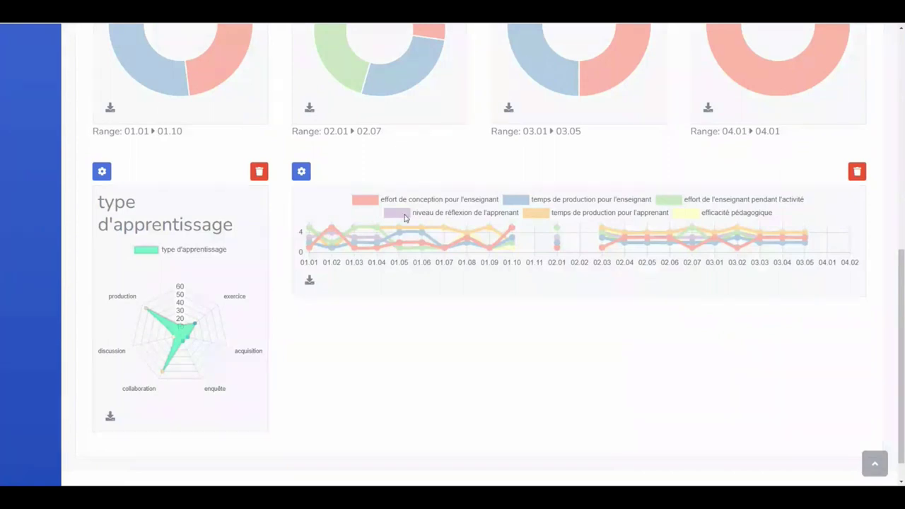
Set the line chart's width to 100%, update it, and view the resized chart at the end of the dashboard.
left_click(302, 172)
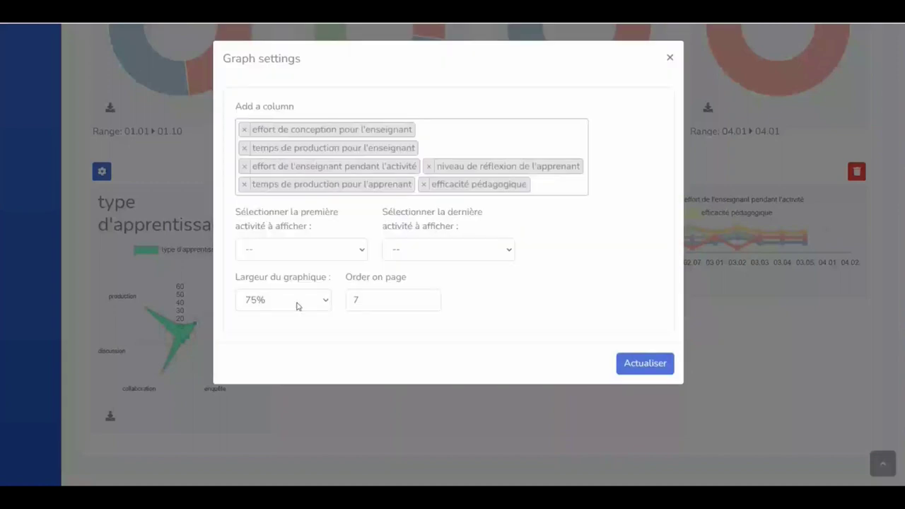
left_click(298, 306)
left_click(280, 323)
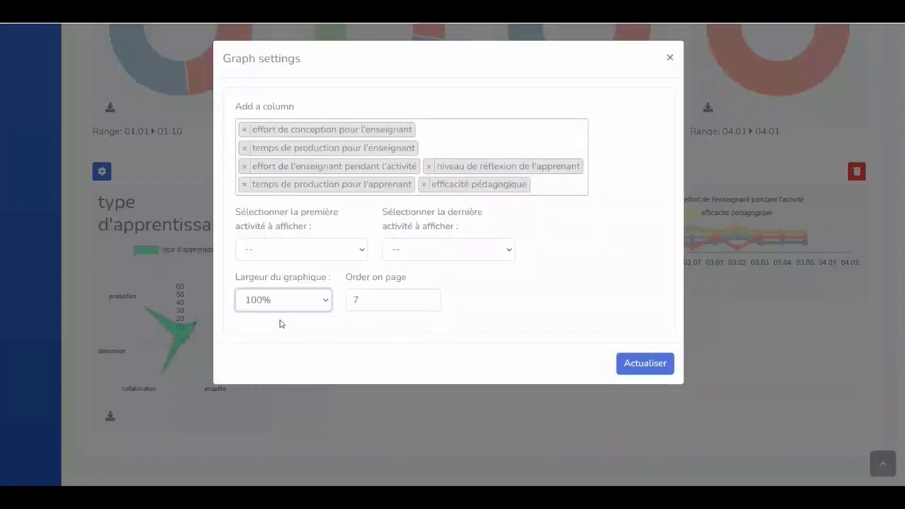
key("Tab")
key("Return")
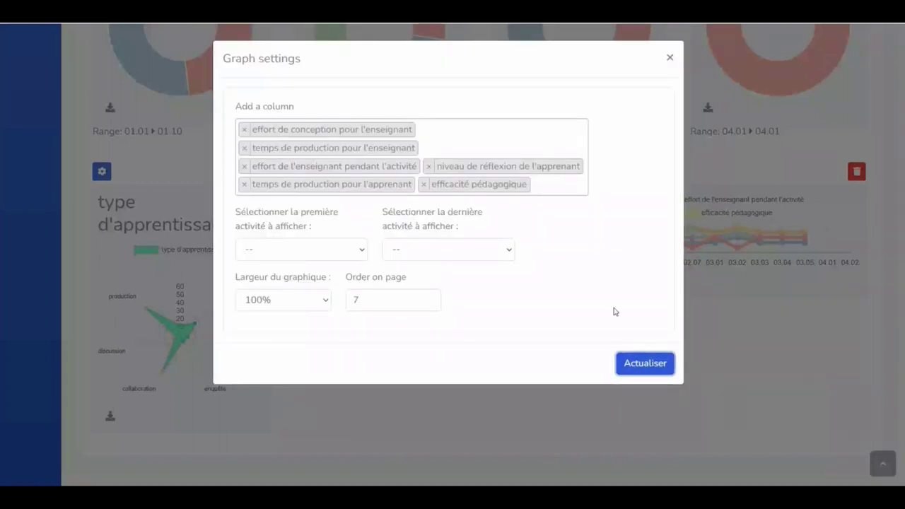
scroll(615, 312, "down", 1)
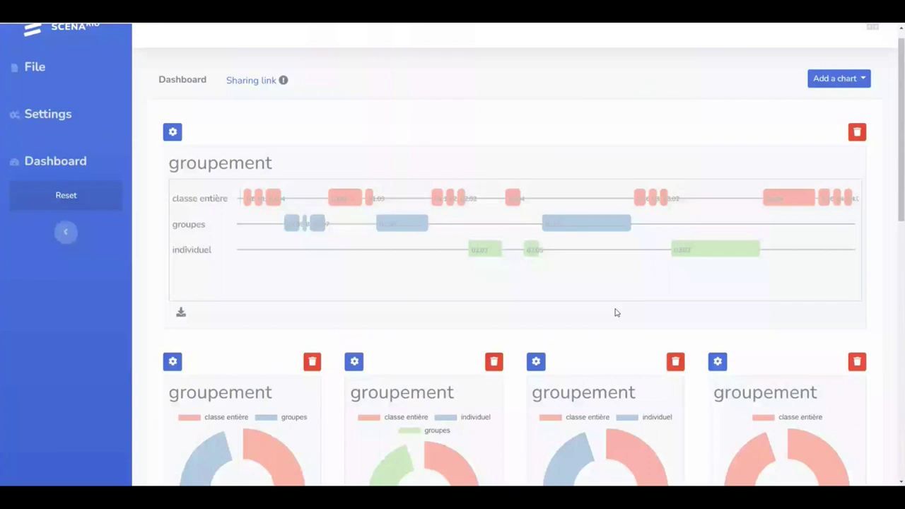
scroll(617, 312, "down", 6)
scroll(617, 313, "down", 3)
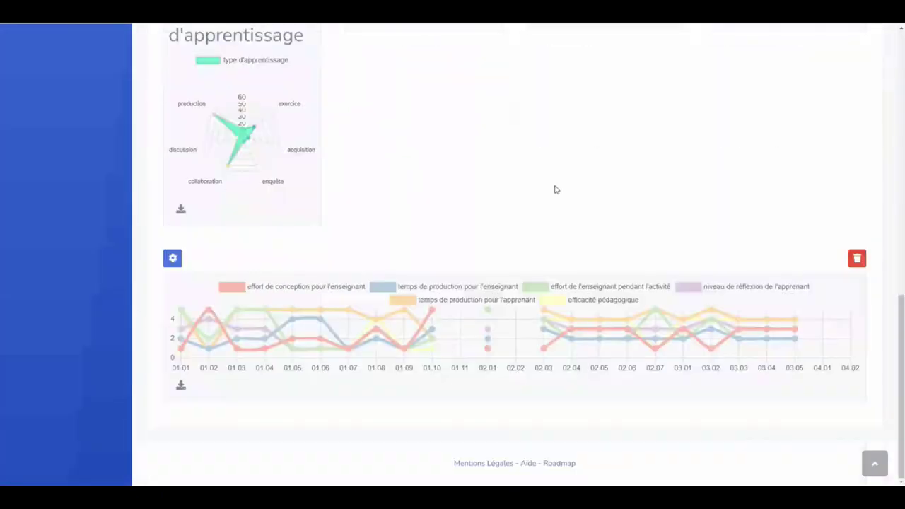
Copy the address of the dashboard's sharing link.
scroll(551, 186, "up", 10)
mouse_move(236, 101)
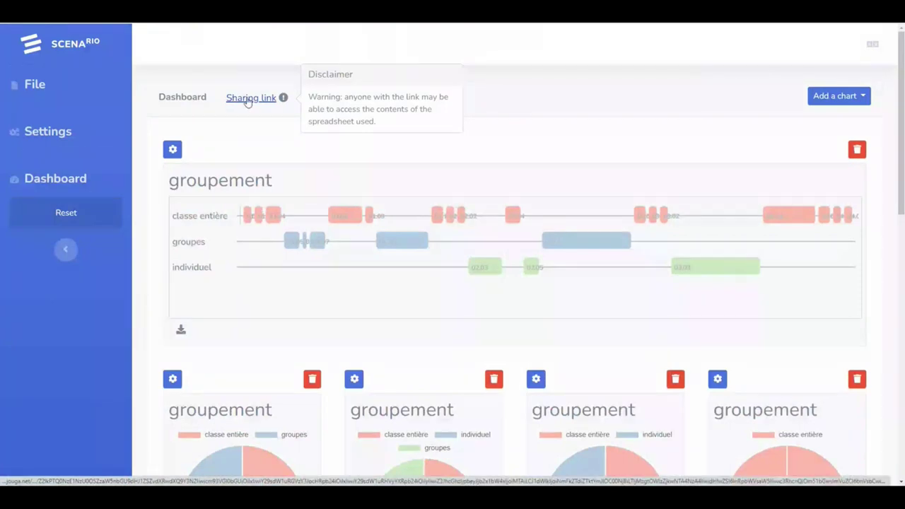
right_click(247, 101)
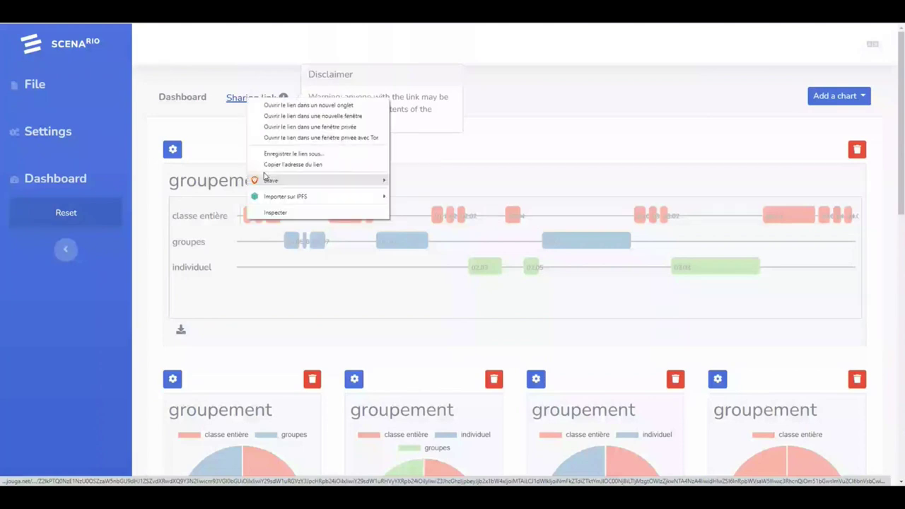
left_click(292, 164)
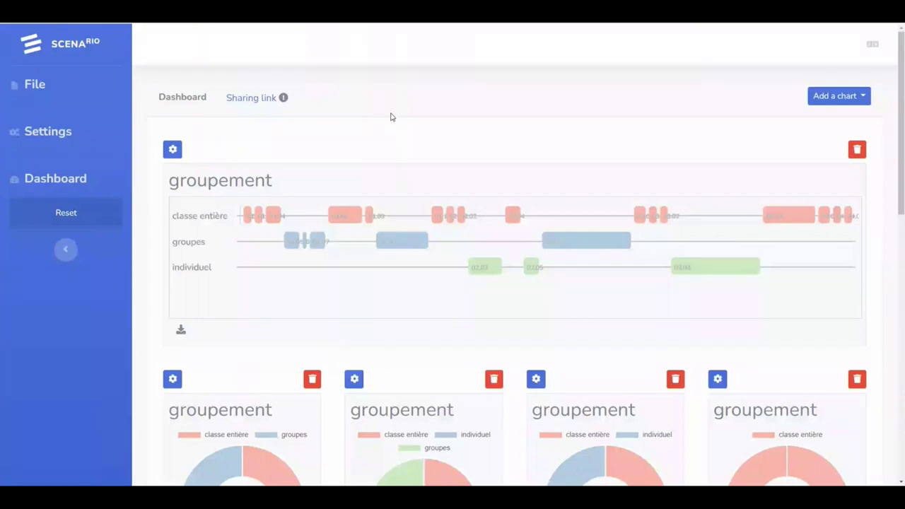
Review the columns selected in the line chart's settings, and close the settings without changes.
scroll(414, 106, "down", 8)
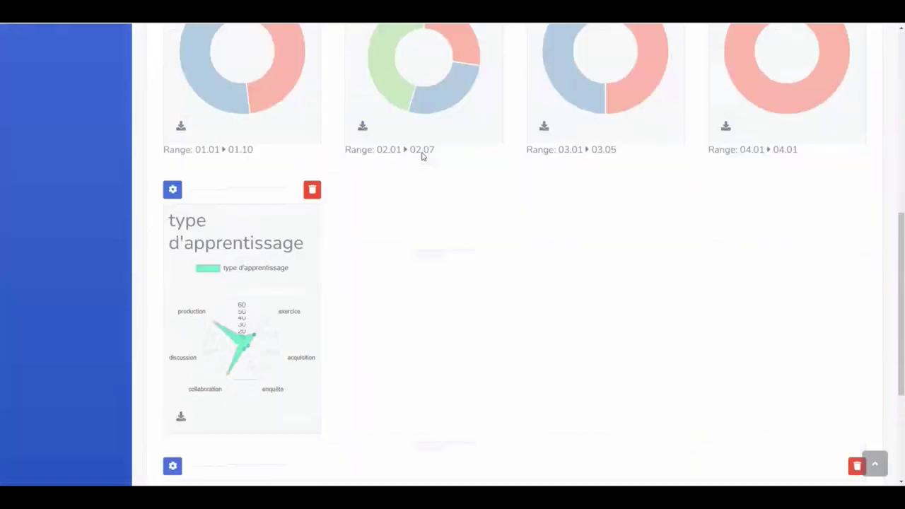
scroll(422, 155, "down", 2)
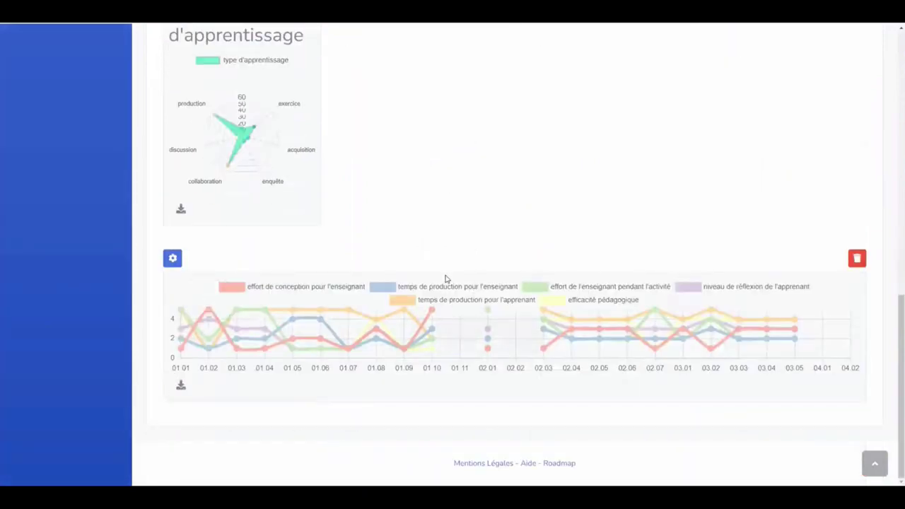
left_click(172, 259)
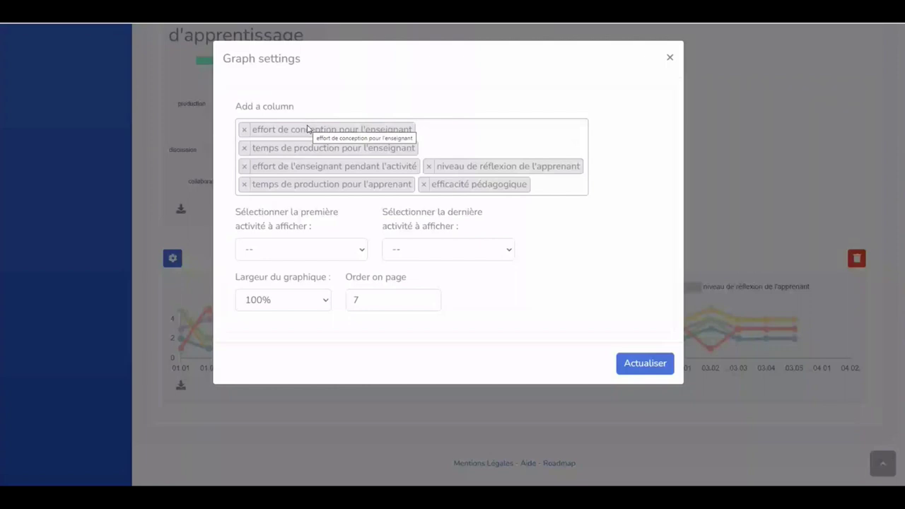
left_click(669, 59)
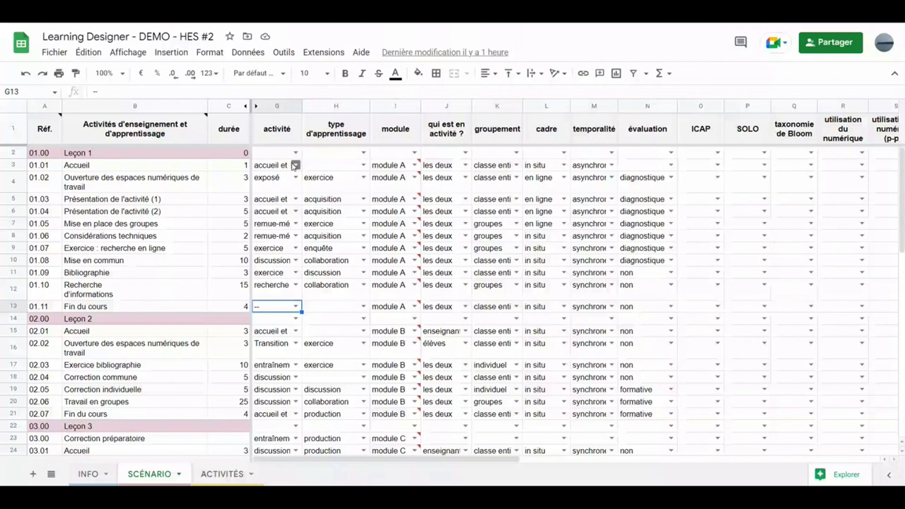
Switch to the Learning Designer spreadsheet in Google Sheets, widen the SCÉNARIO sheet's activité column to show full names, and review its entries.
left_click(278, 181)
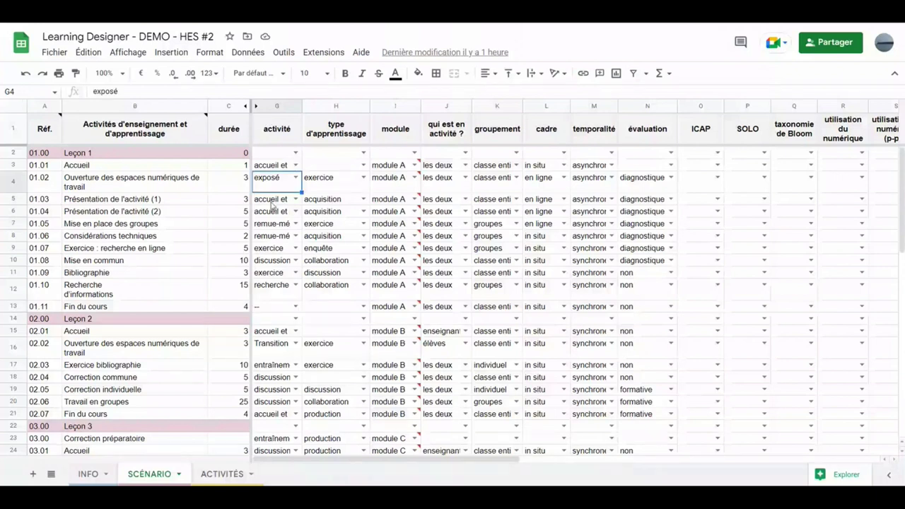
left_click(273, 204)
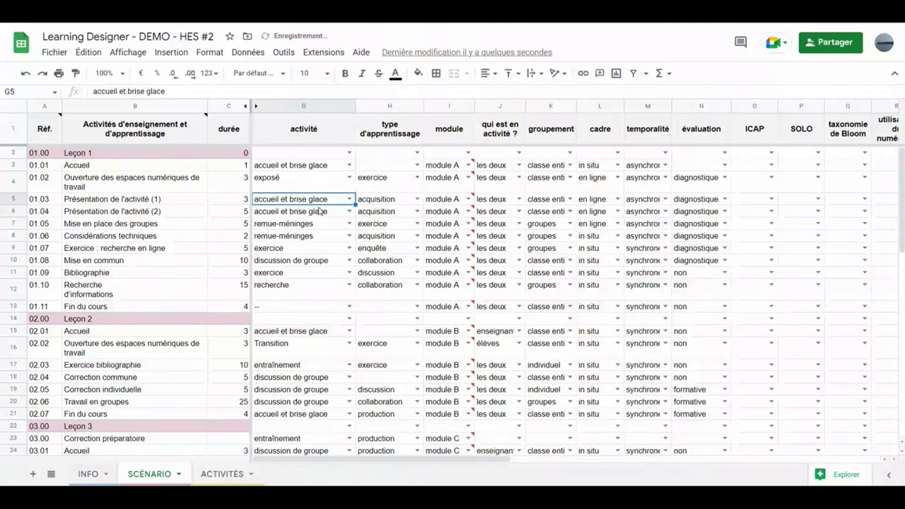
scroll(320, 211, "down", 5)
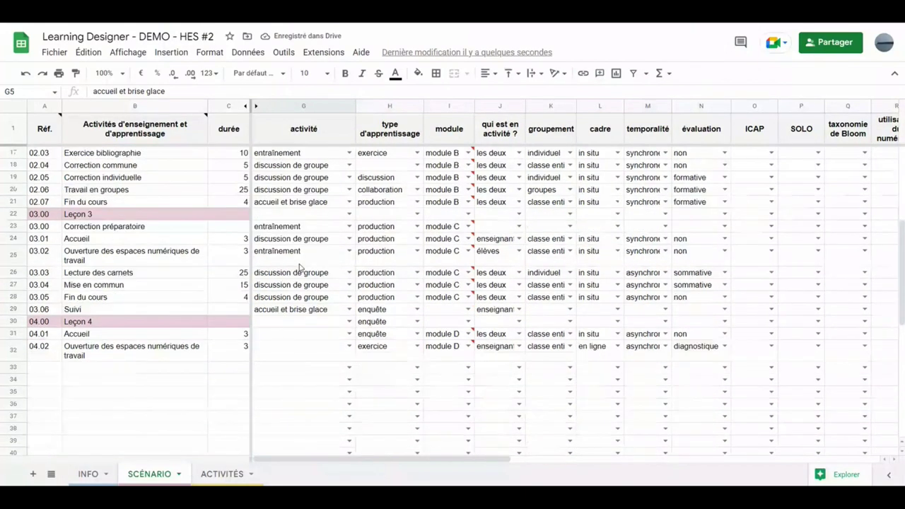
scroll(299, 268, "up", 5)
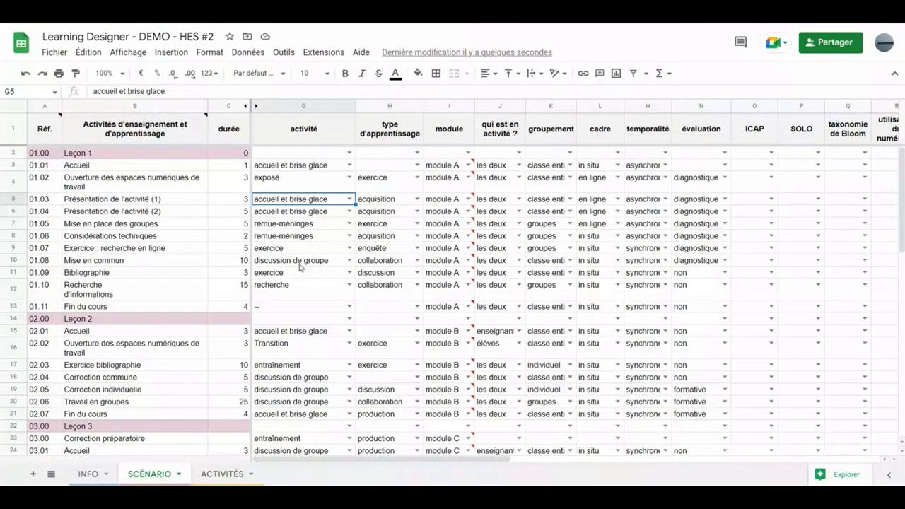
Examine the ACTIVITÉS sheet's list from accueil et brise glace to visite and its rating columns for teacher and learner effort.
left_click(231, 473)
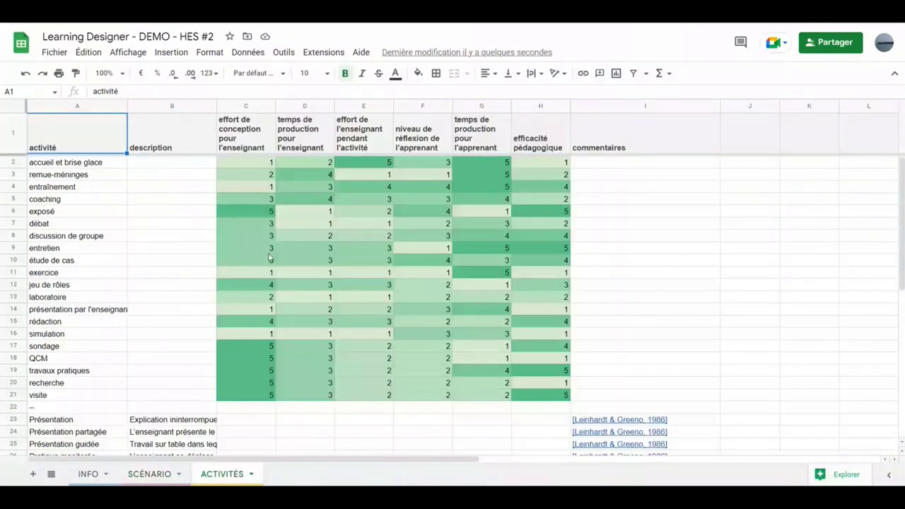
left_click(87, 163)
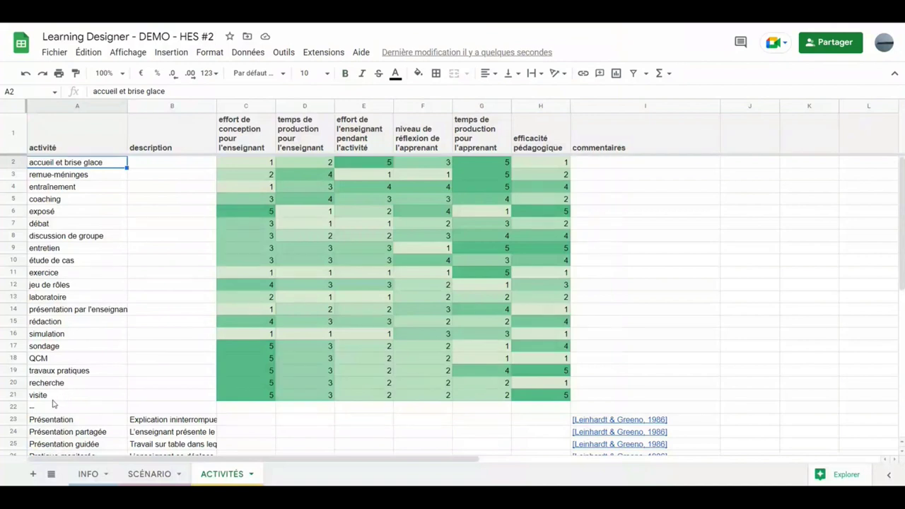
left_click(57, 396)
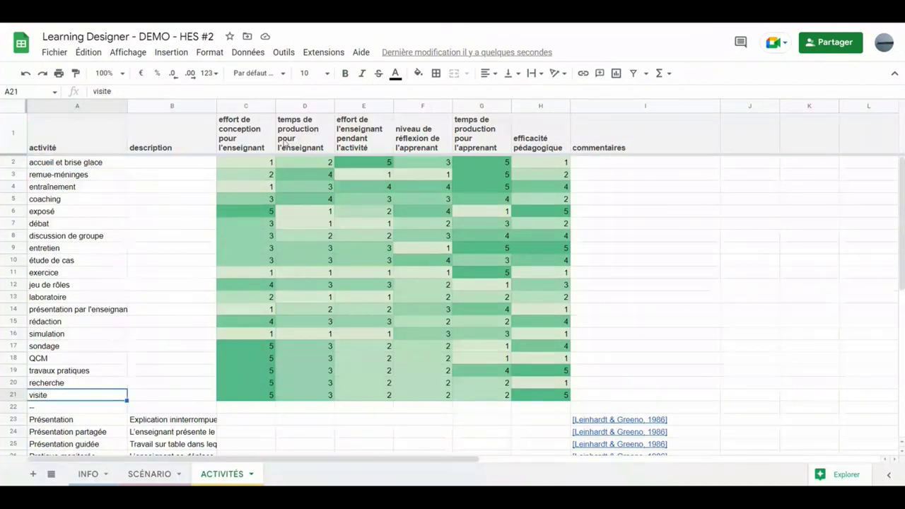
left_click(260, 133)
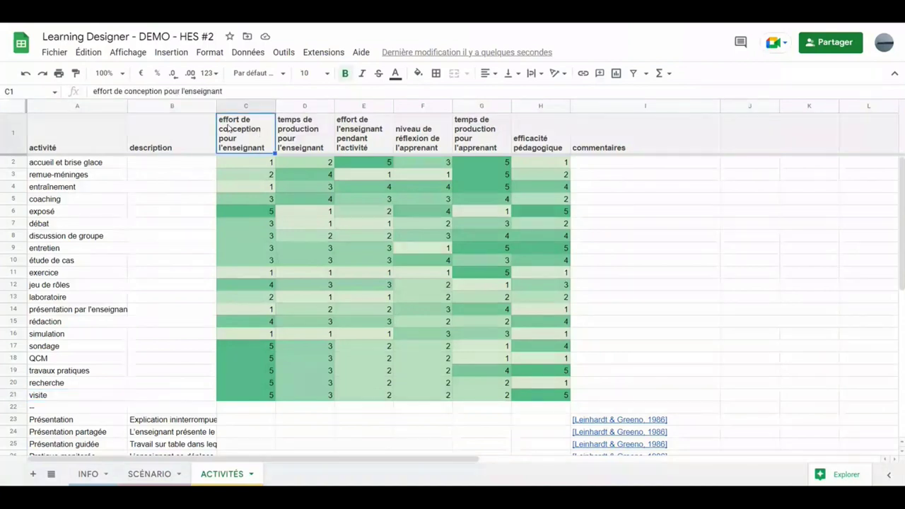
left_click(304, 131)
left_click(361, 131)
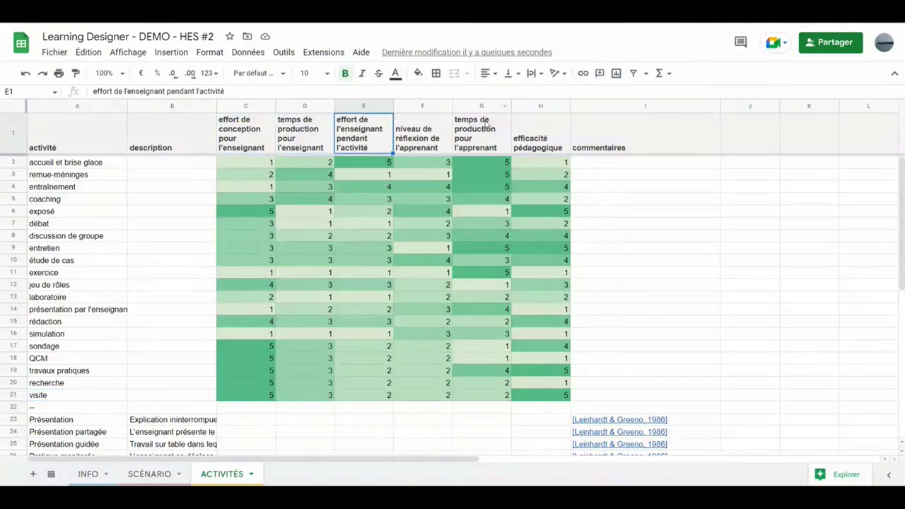
left_click(424, 131)
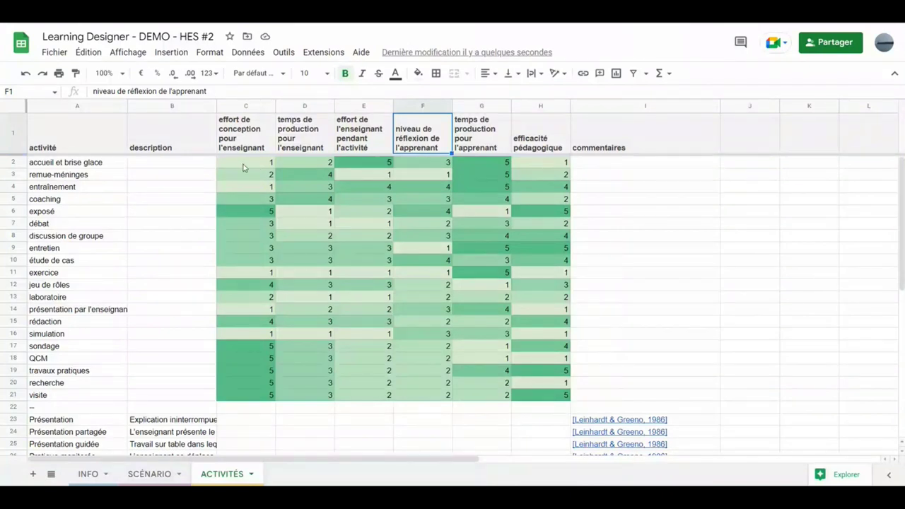
Return to the SCÉNARIO sheet and view the effort, production time and efficacité pédagogique columns for each activity.
left_click(150, 475)
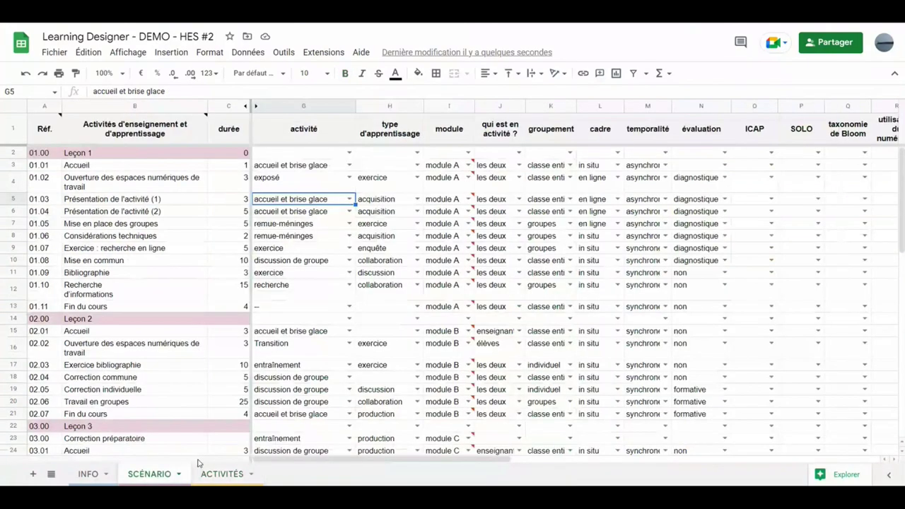
scroll(663, 439, "right", 10)
scroll(662, 439, "right", 2)
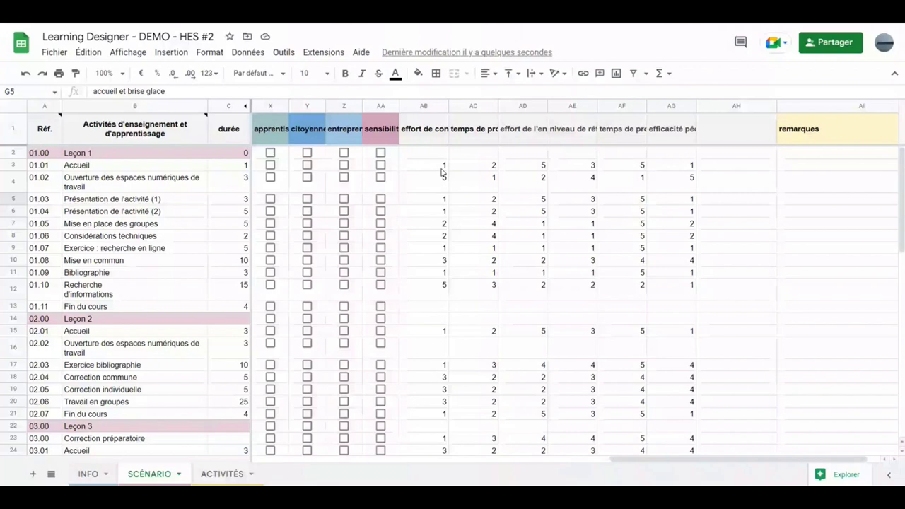
Switch to the SCENARIO dashboard and hide every line chart series except temps de production pour l'enseignant.
scroll(328, 191, "left", 10)
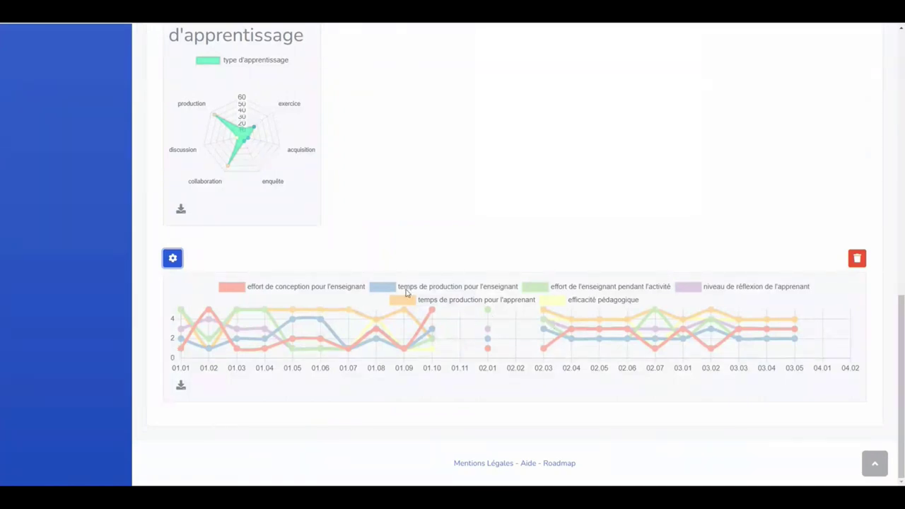
left_click(257, 289)
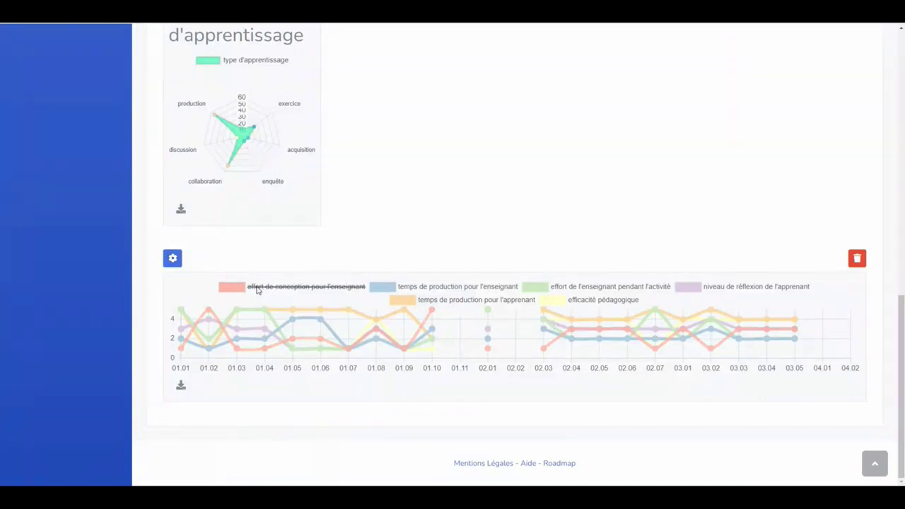
left_click(554, 300)
left_click(446, 302)
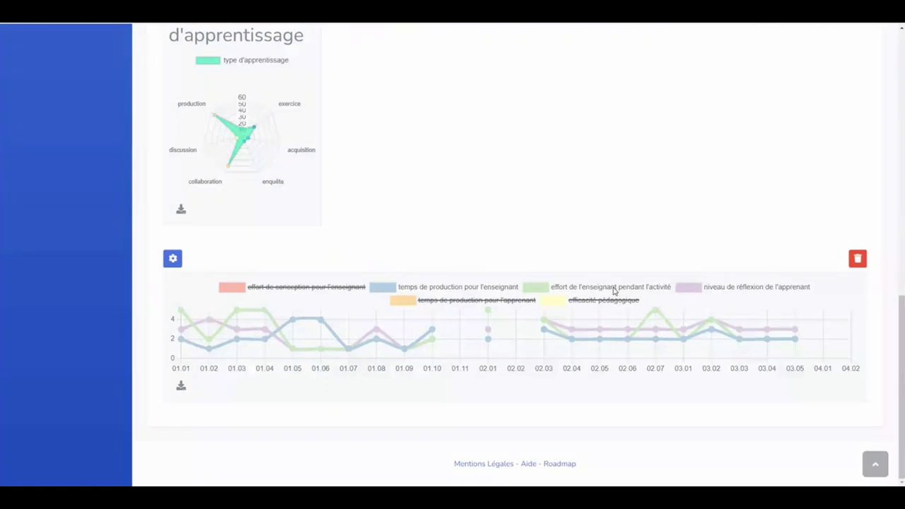
left_click(614, 288)
left_click(755, 287)
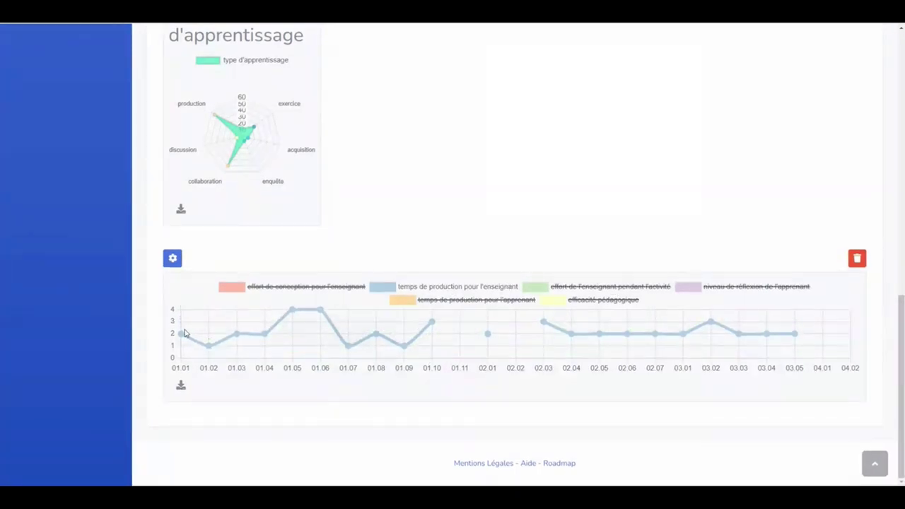
mouse_move(204, 350)
Isolate the effort de conception pour l'enseignant curve in the line chart, and replace it with niveau de réflexion de l'apprenant alone.
left_click(320, 287)
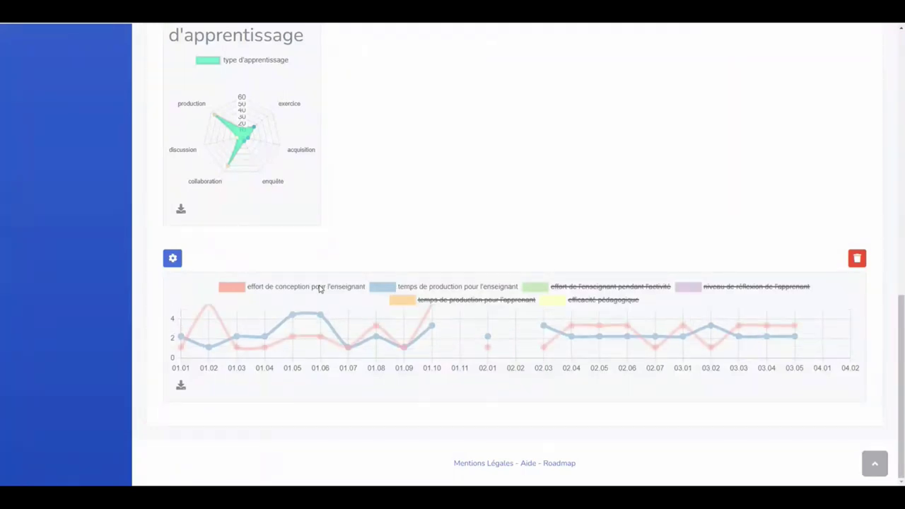
left_click(452, 286)
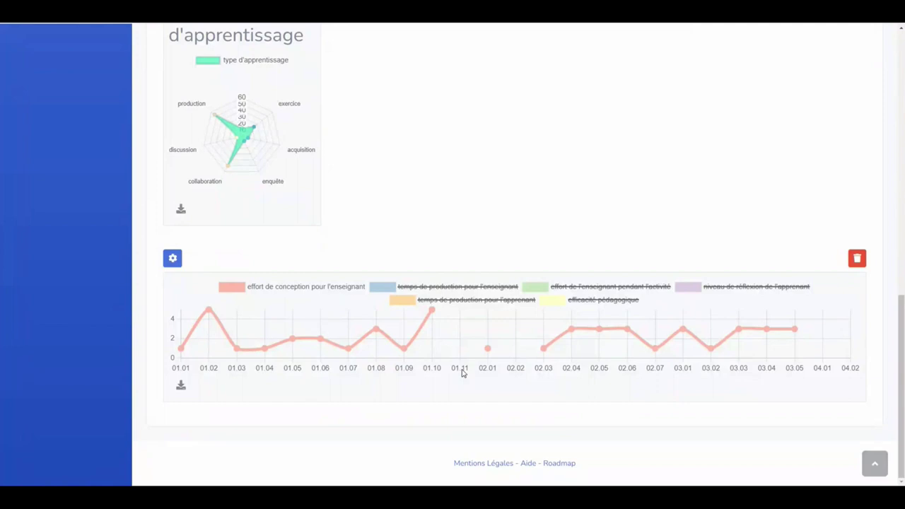
left_click(325, 287)
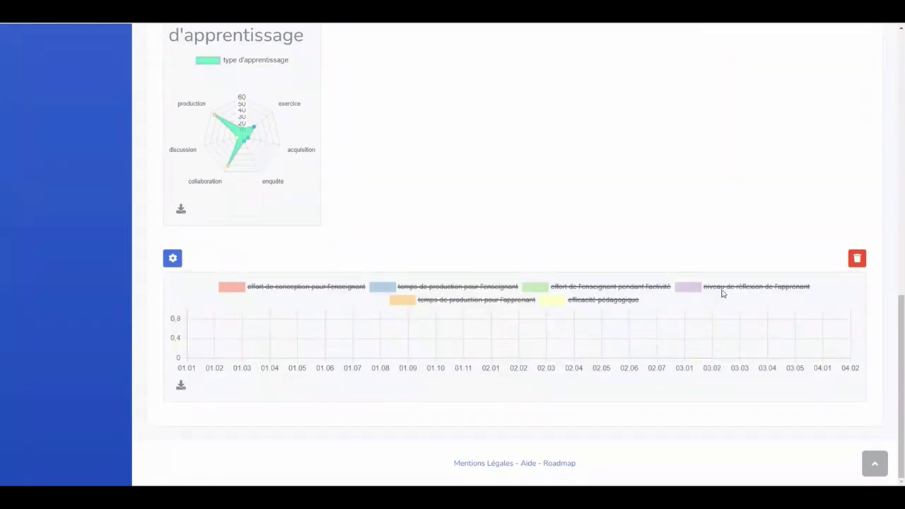
left_click(756, 287)
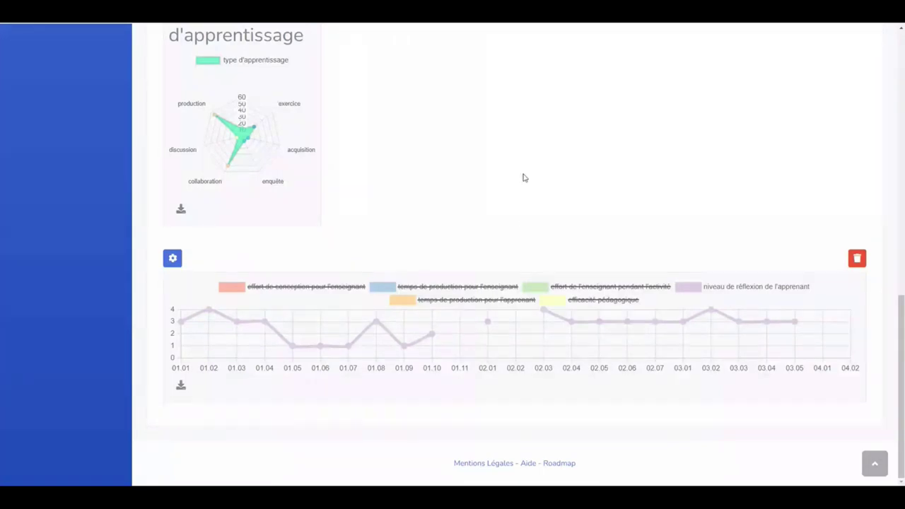
Delete the type d'apprentissage radar chart from the dashboard and look over the remaining charts.
scroll(532, 219, "up", 1)
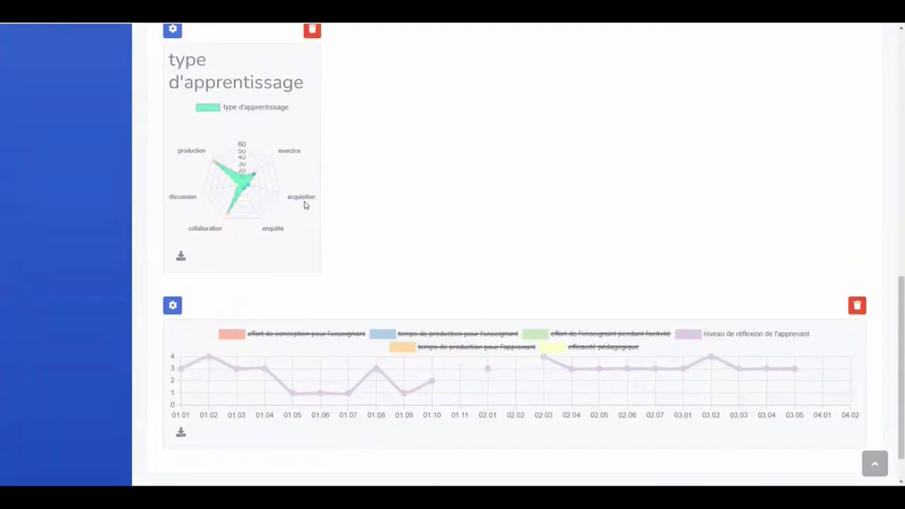
scroll(376, 364, "up", 5)
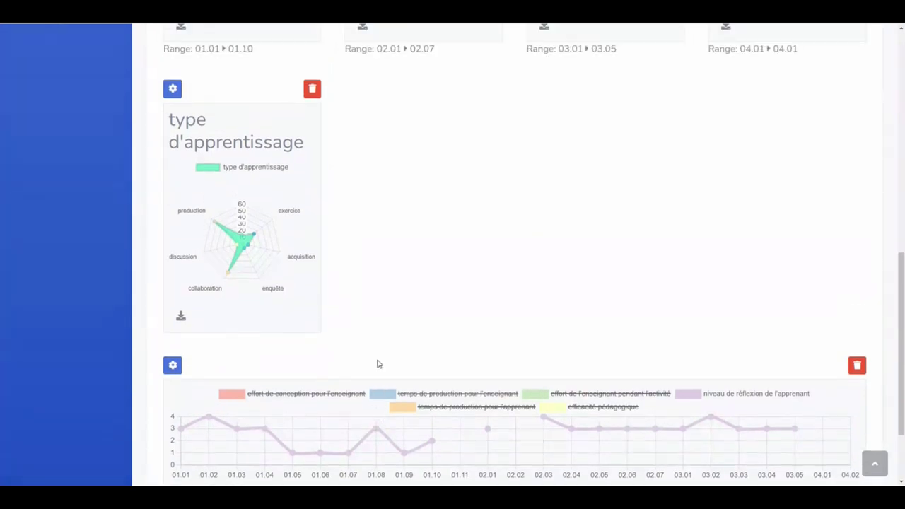
scroll(370, 363, "up", 3)
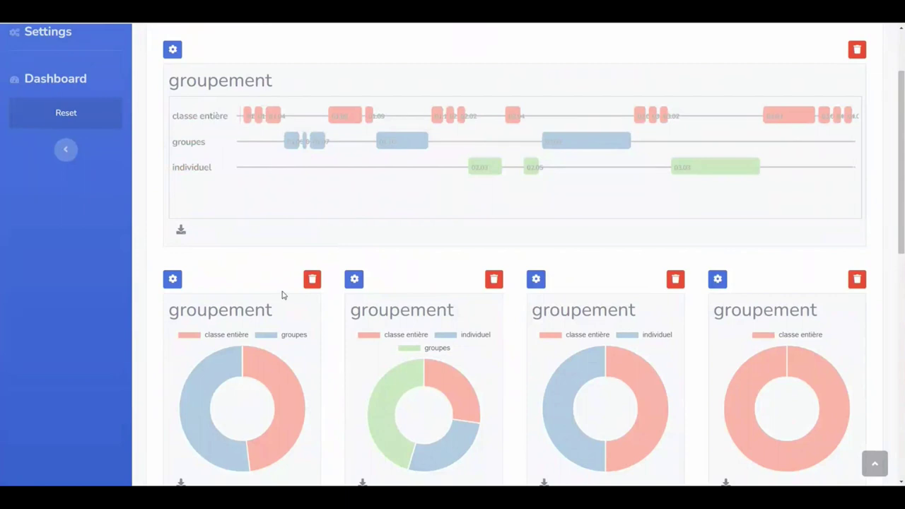
scroll(296, 300, "down", 2)
scroll(326, 316, "down", 1)
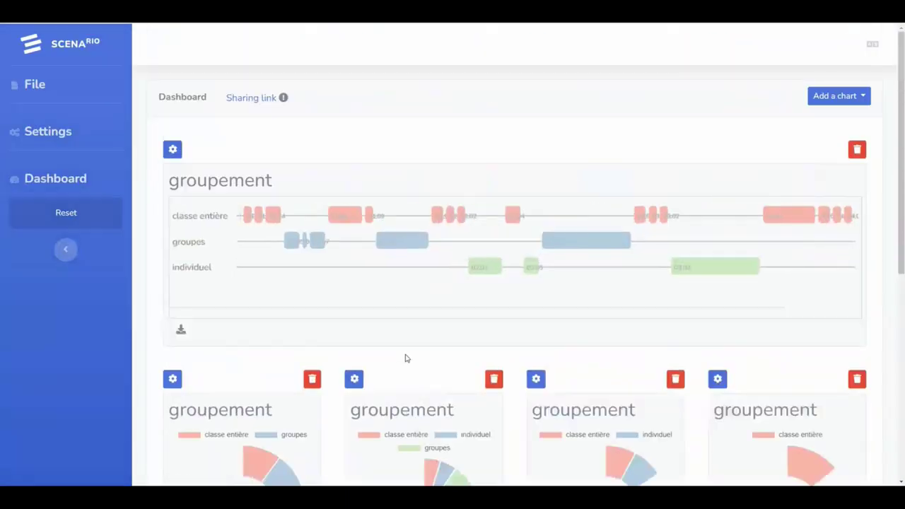
scroll(393, 344, "down", 3)
scroll(382, 329, "down", 3)
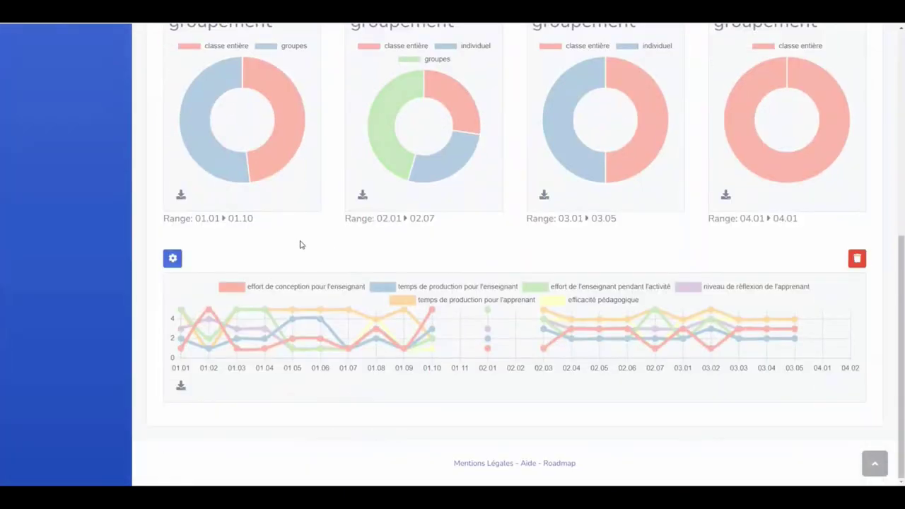
Review the first groupement doughnut chart's column, activity range, width and page order settings, and close them without changes.
scroll(311, 213, "up", 2)
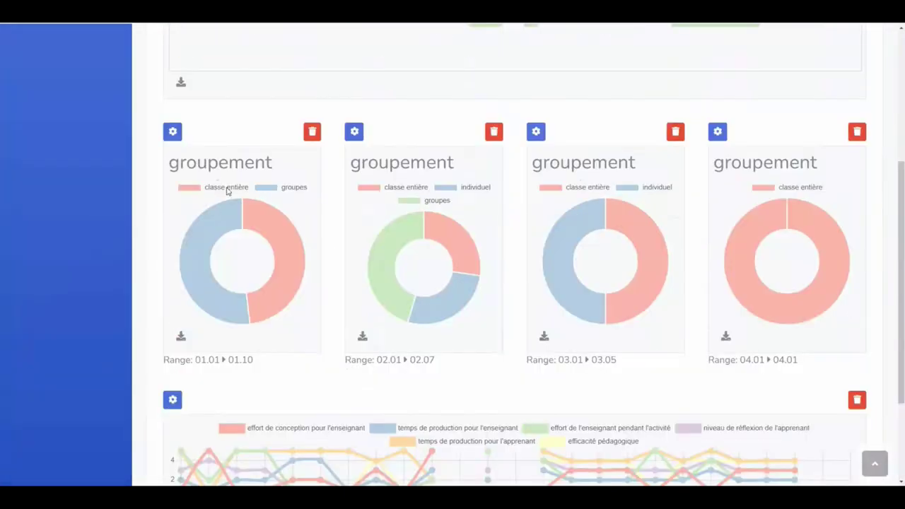
left_click(173, 139)
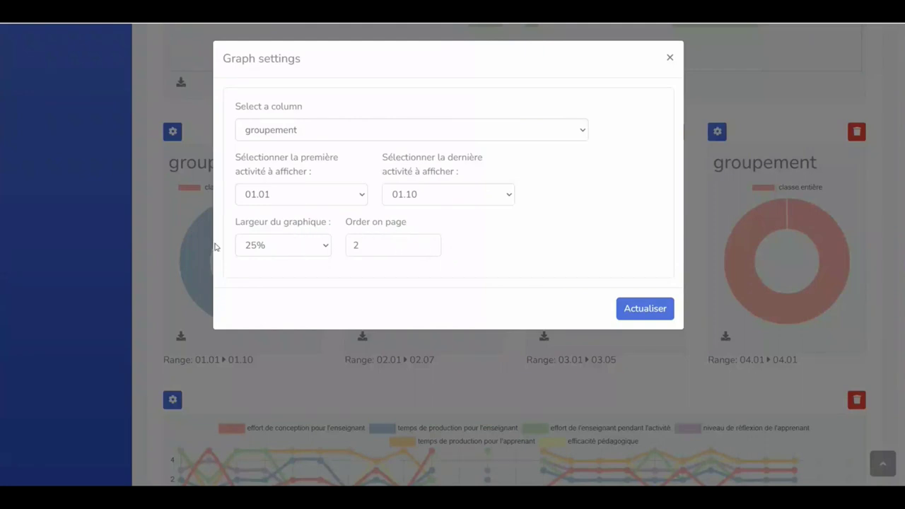
left_click(668, 58)
scroll(417, 245, "down", 2)
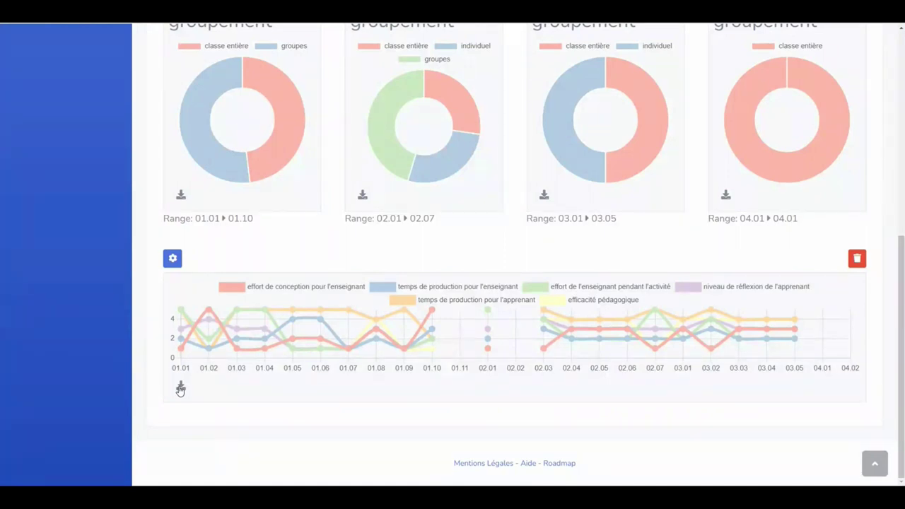
scroll(293, 382, "up", 3)
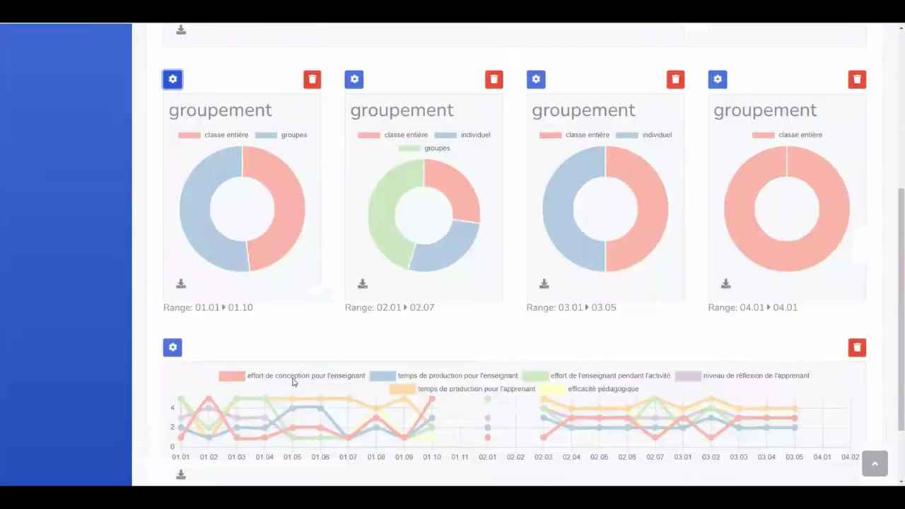
scroll(293, 381, "up", 3)
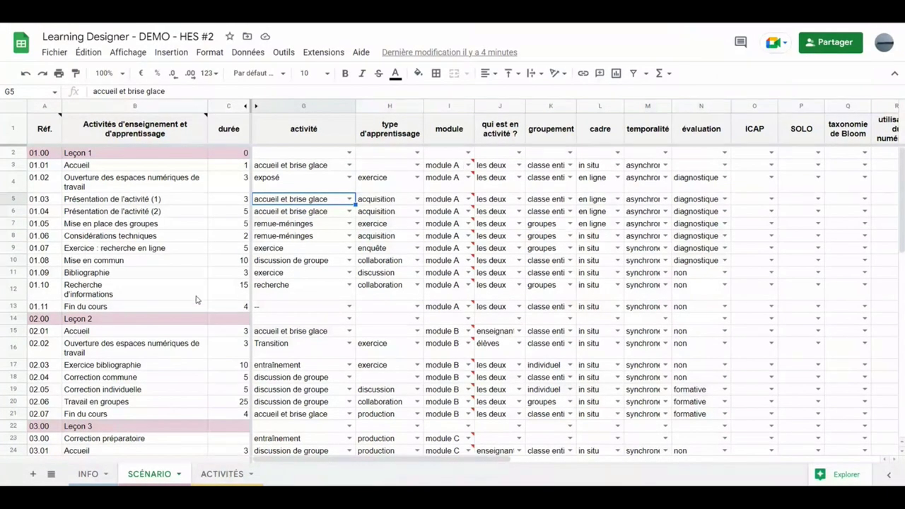
Switch to the HES #2 spreadsheet and select columns A to C of the SCÉNARIO sheet, from Réf. to durée.
left_click(55, 106)
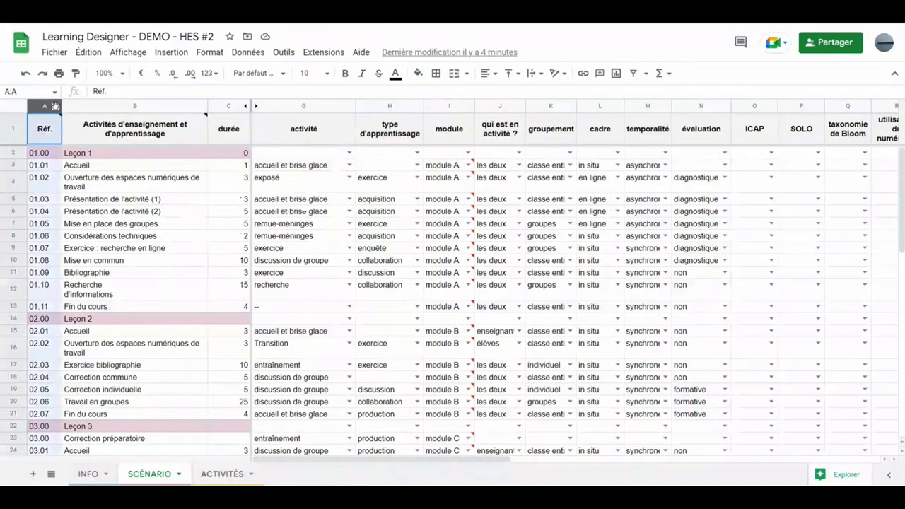
left_click_drag(55, 105, 229, 105)
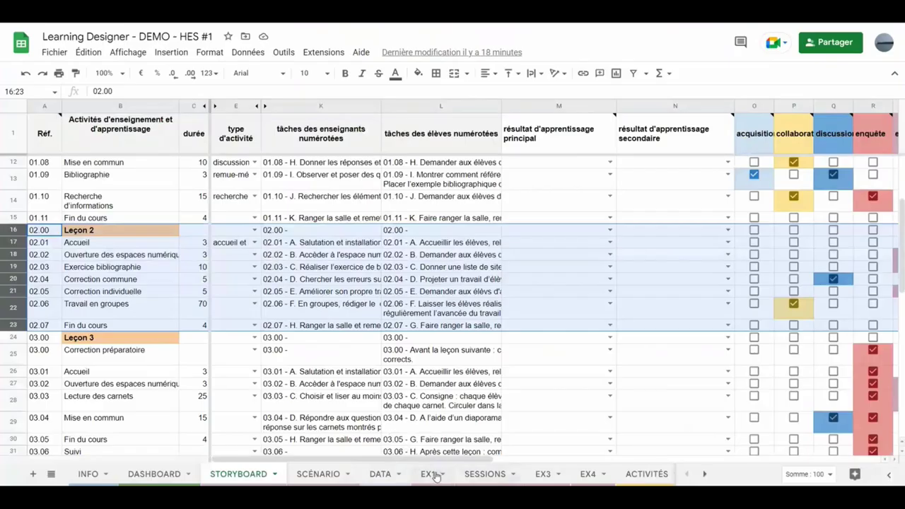
Switch to the HES #1 spreadsheet and view its example sheets EX1, EX3, EX4 and SESSIONS.
left_click(427, 475)
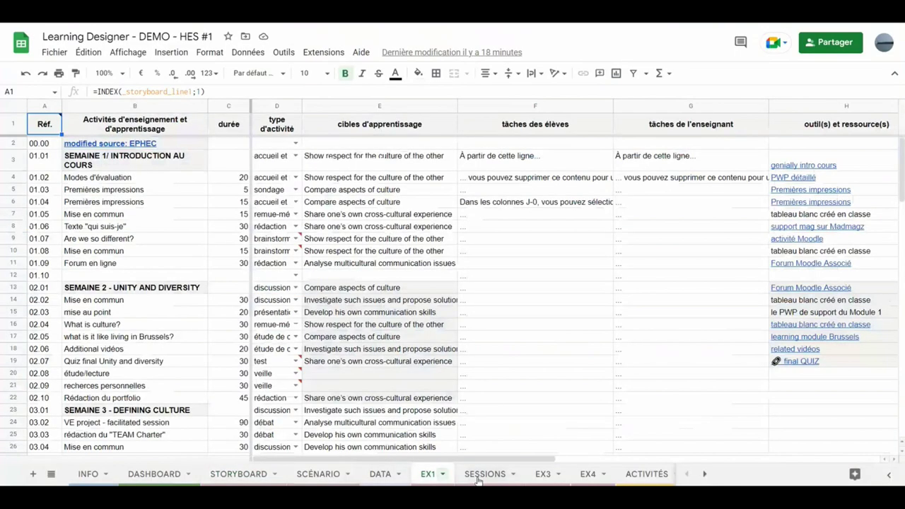
left_click(543, 474)
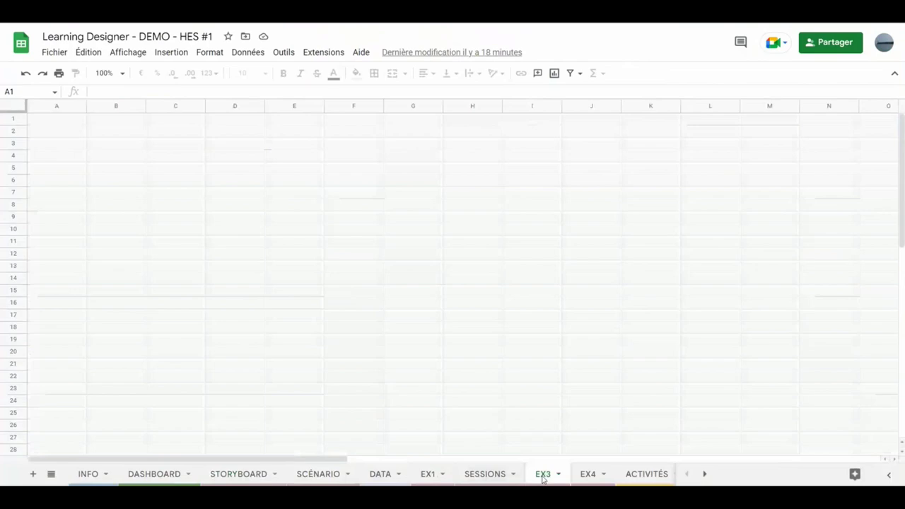
left_click(591, 475)
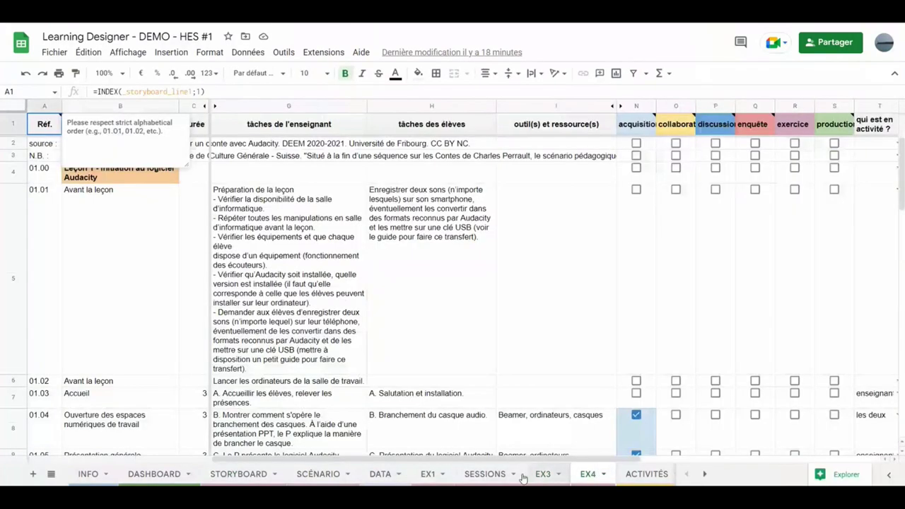
left_click(485, 474)
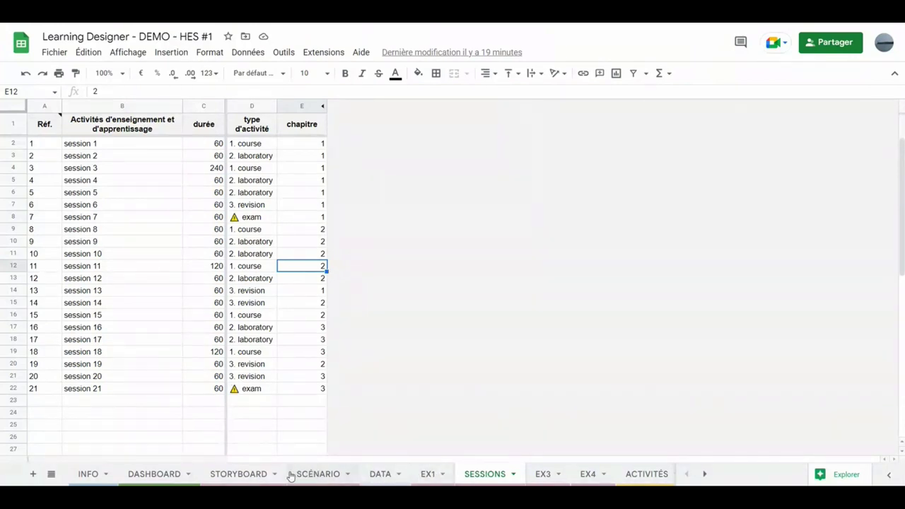
Return to the STORYBOARD sheet and inspect the row actions for row 17 and for rows 17 and 18 together, without applying any.
left_click(251, 475)
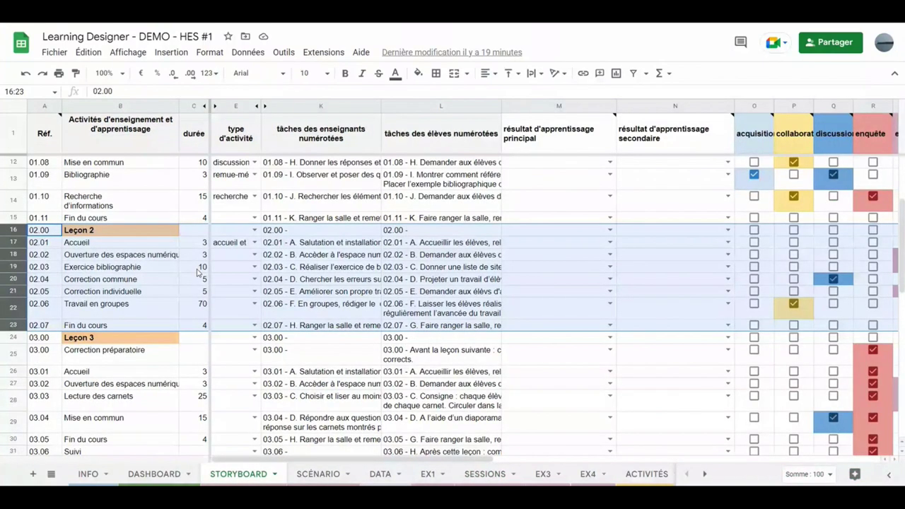
left_click_drag(10, 242, 10, 242)
right_click(8, 241)
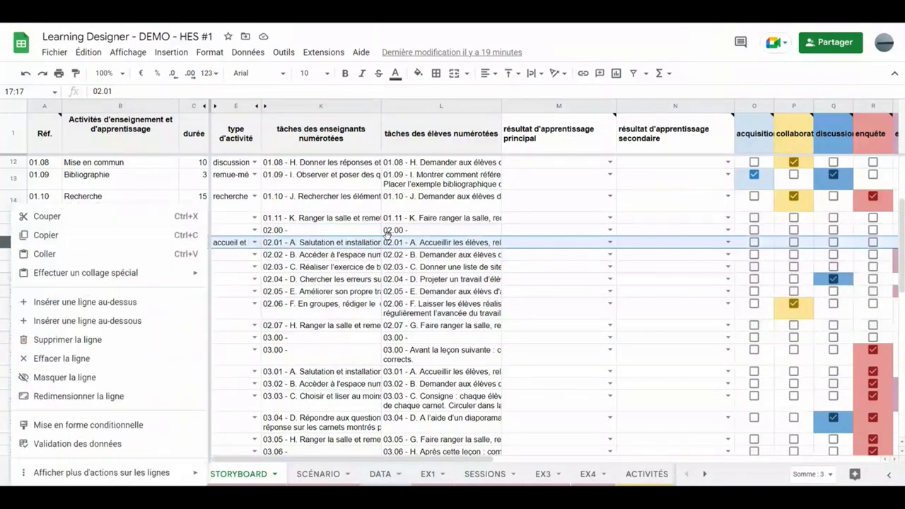
left_click(230, 260)
left_click(13, 254)
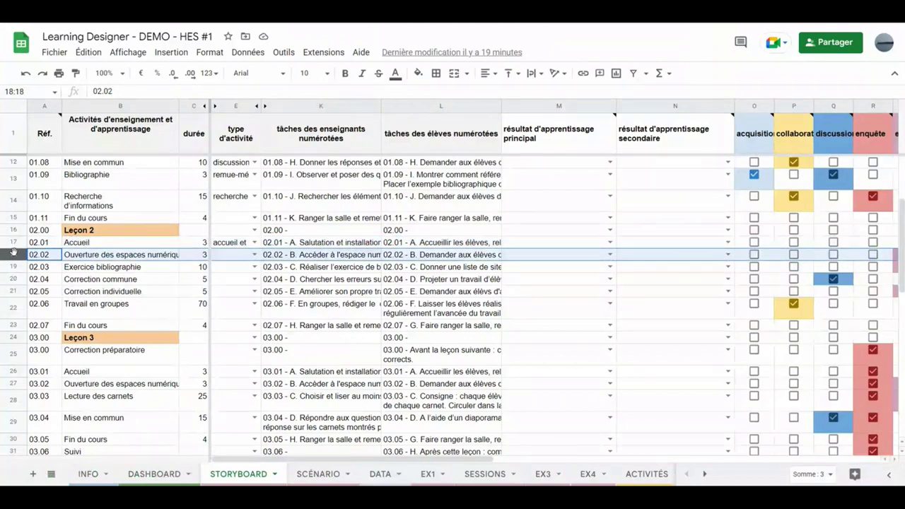
left_click(14, 242, "shift")
right_click(13, 242)
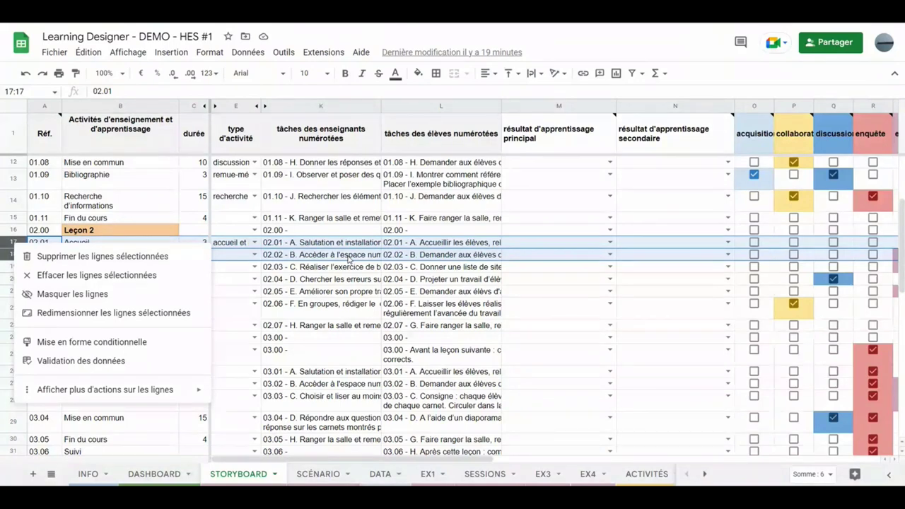
key("Escape")
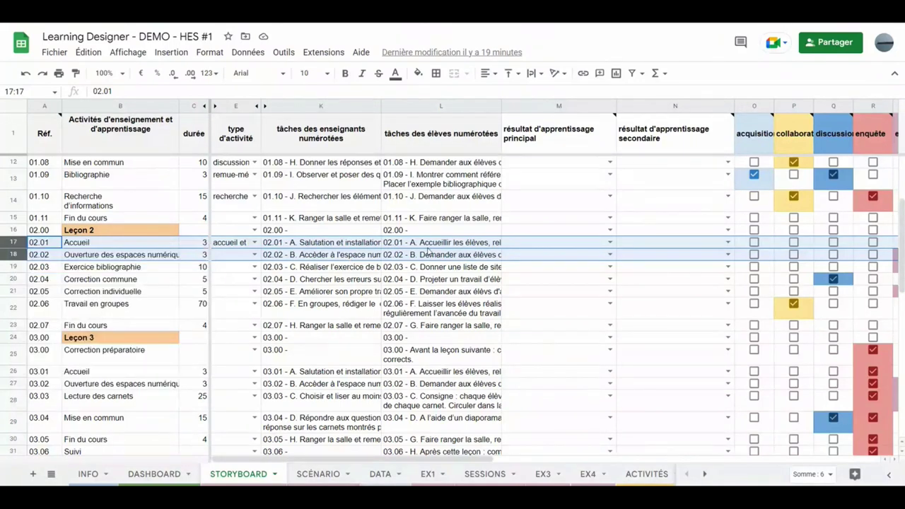
Start a new comment on cell L17, the tâches des élèves numérotées entry for activity 02.01.
left_click(428, 248)
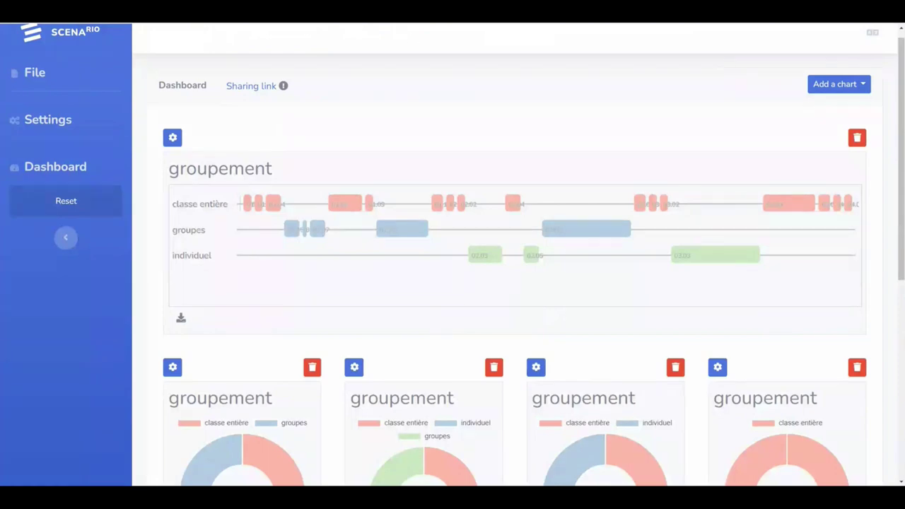
key("ctrl+Tab")
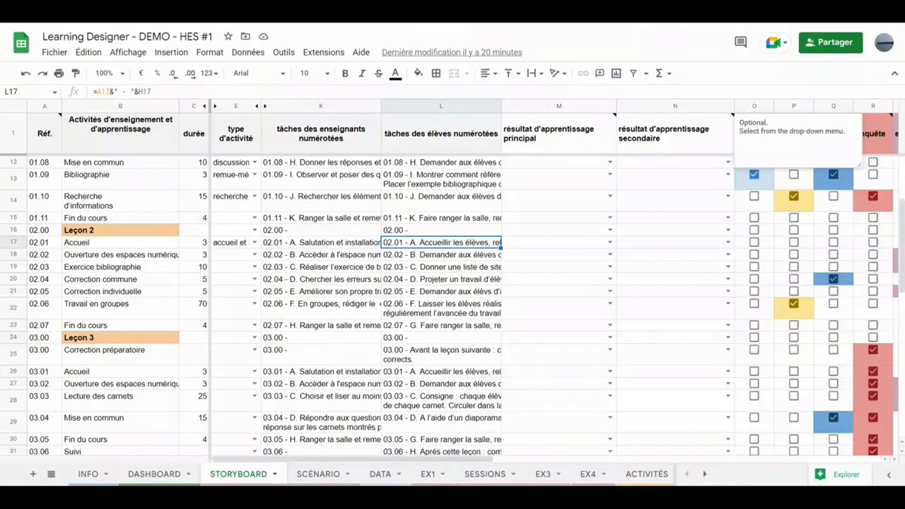
right_click(427, 244)
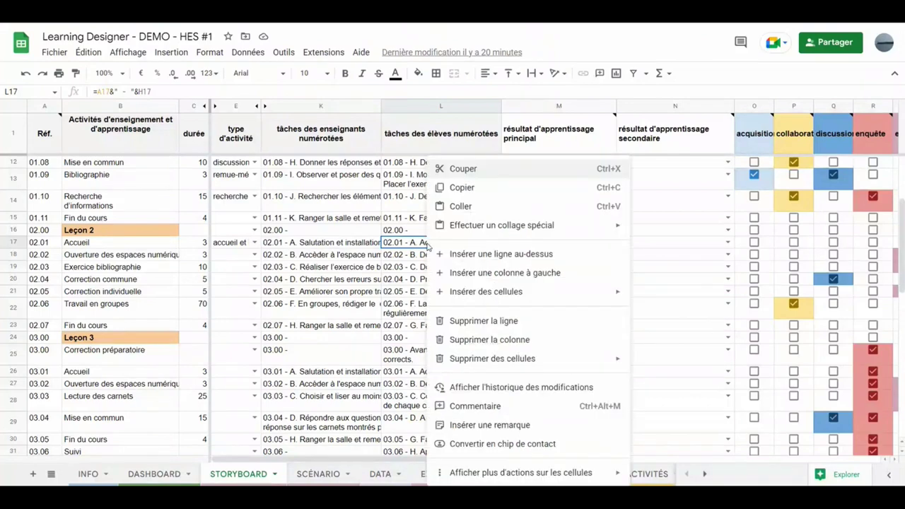
mouse_move(514, 353)
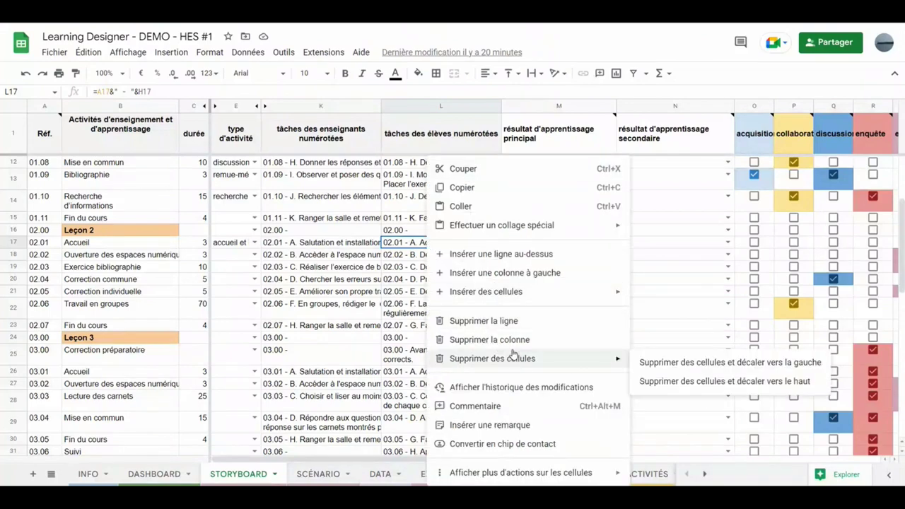
left_click(513, 408)
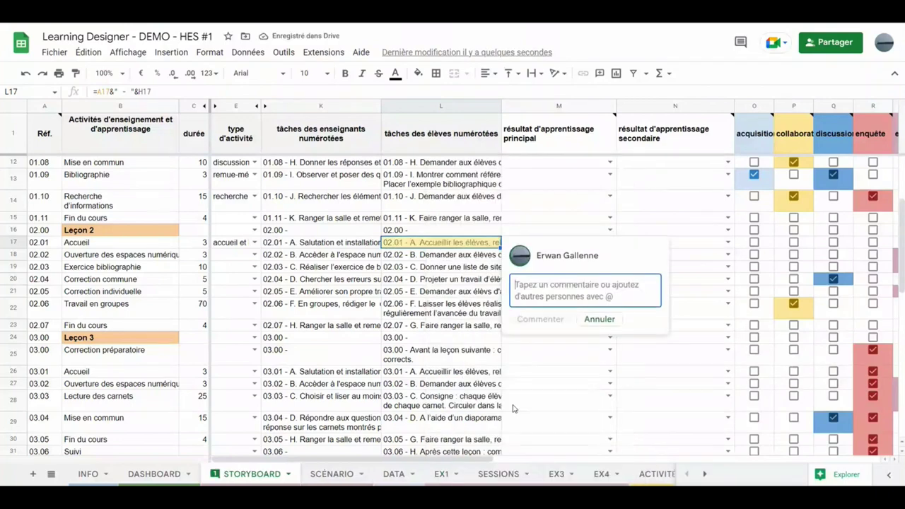